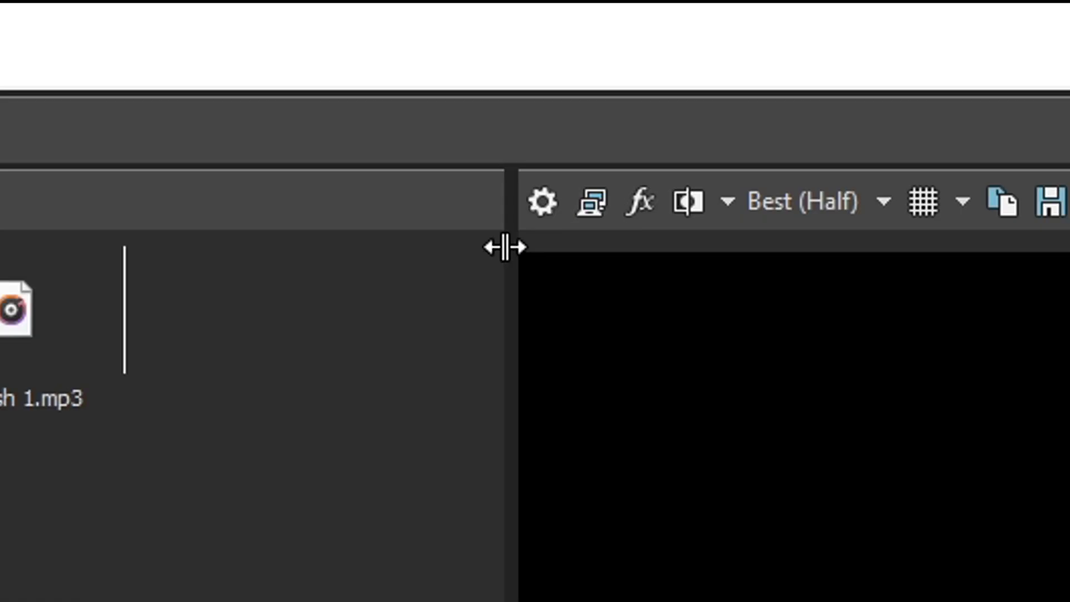
Save the 1920x1080, 59.940 fps project video properties as template '1080P' and apply them.
click(708, 54)
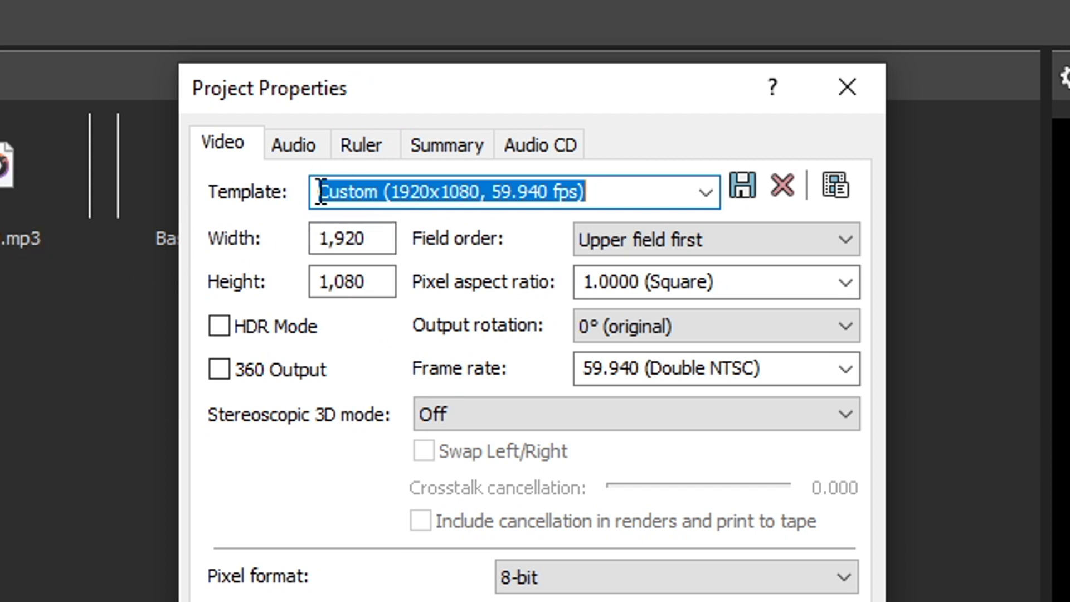
click(628, 191)
text(1080P)
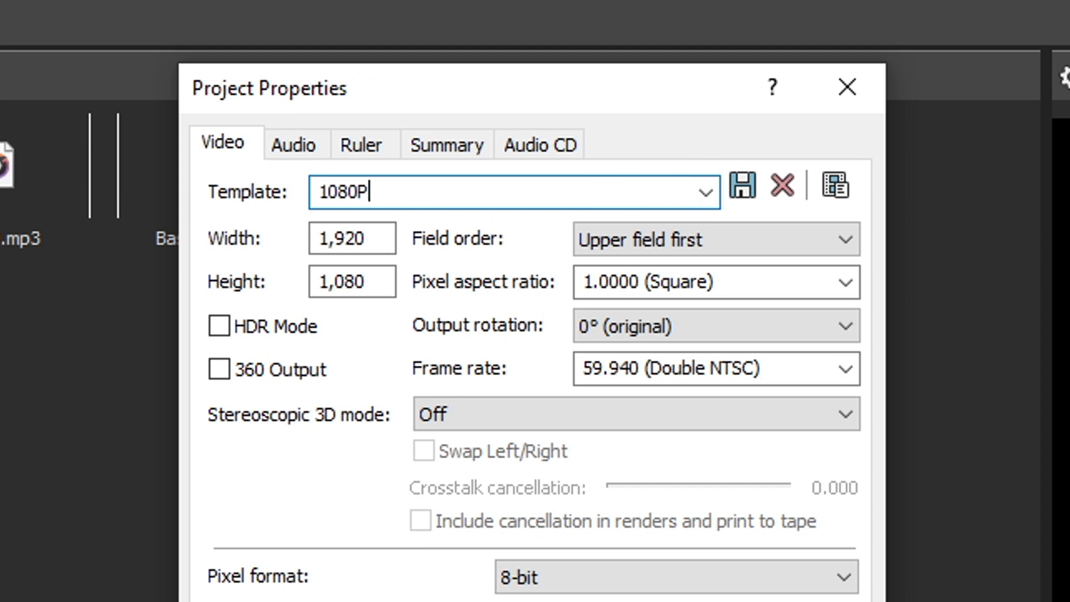
click(742, 186)
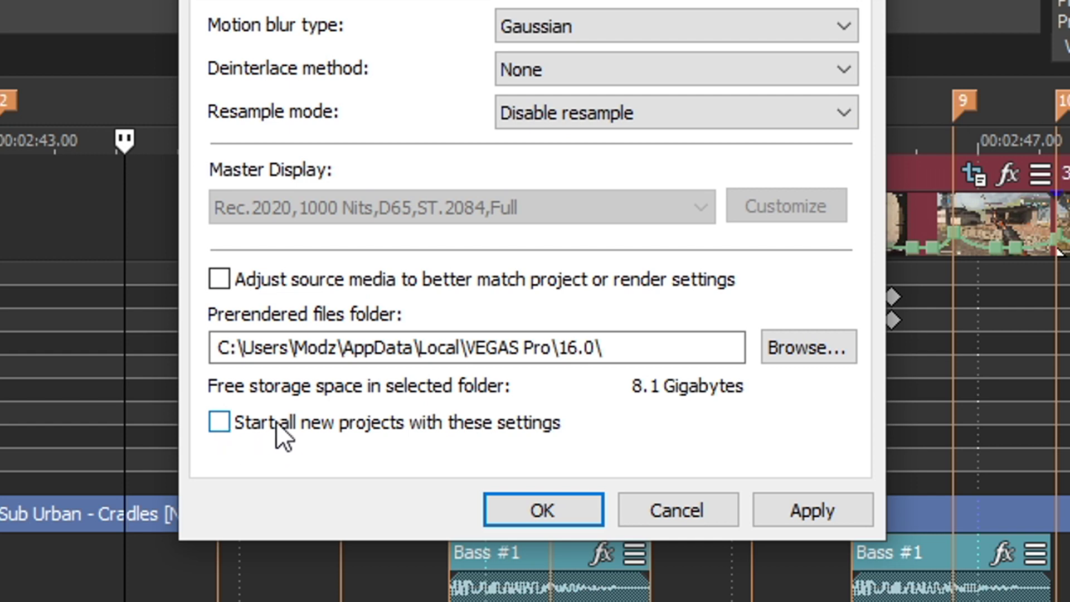
click(838, 501)
Close project properties, play and stop the clips, and park the playhead near 02:43.
click(500, 504)
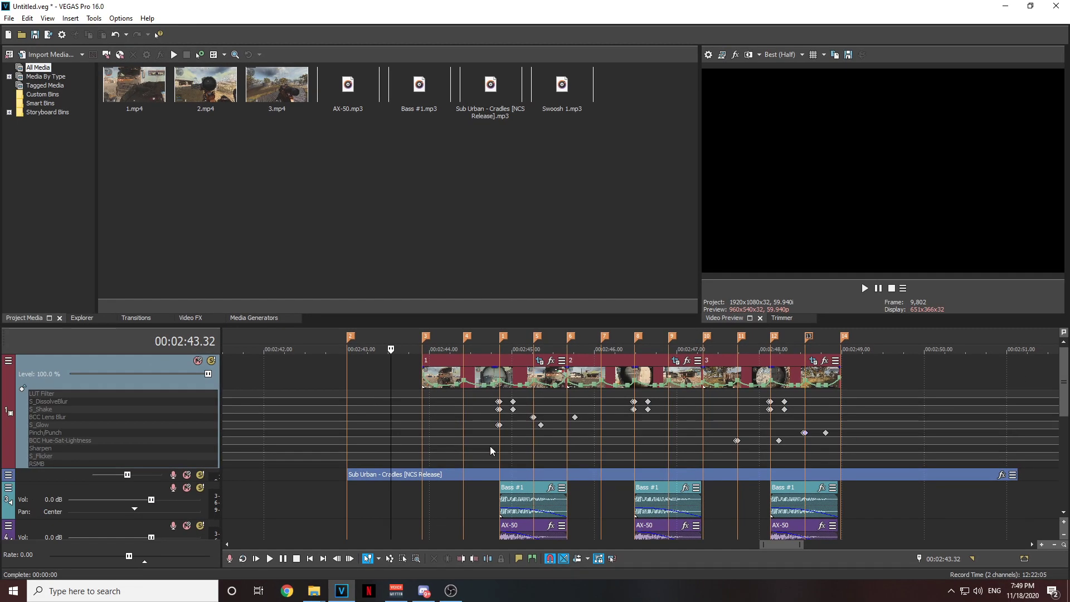
click(455, 446)
key(space)
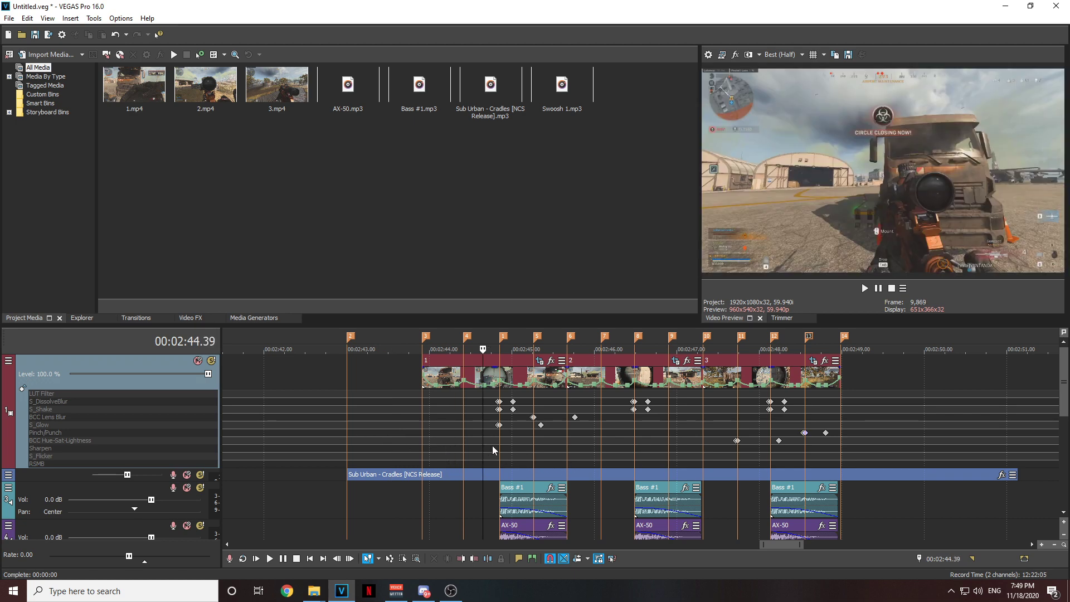
key(space)
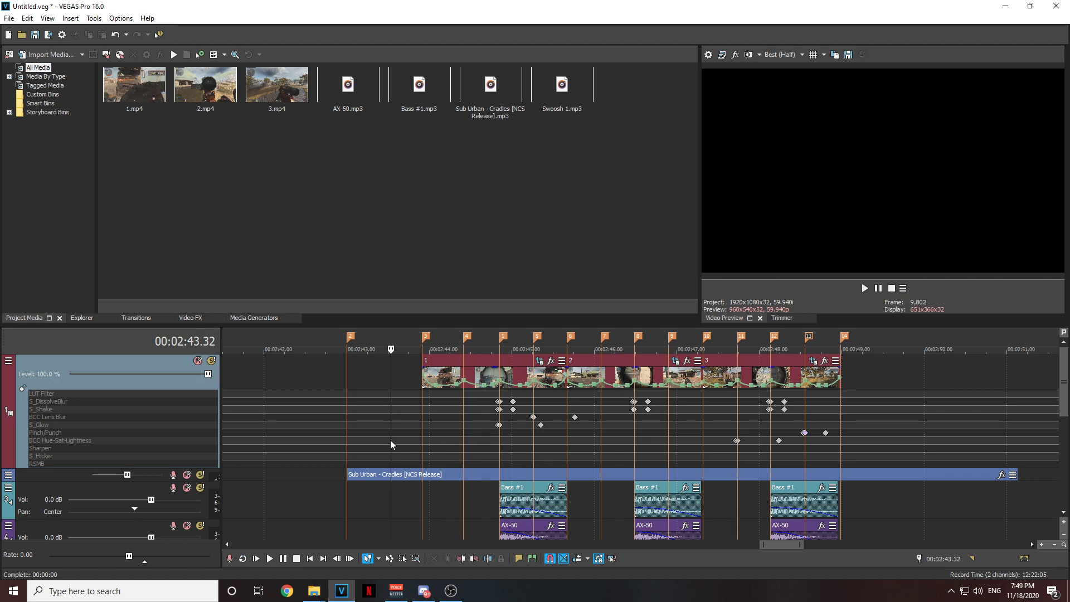
click(390, 440)
click(348, 434)
scroll(497, 447, up, 2)
scroll(606, 453, down, 1)
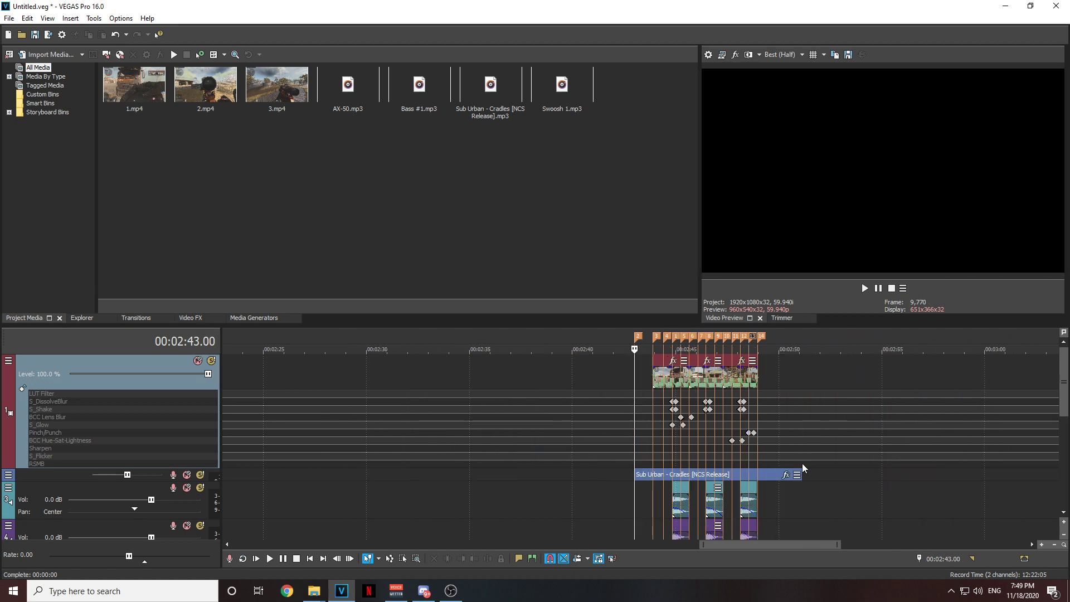
scroll(635, 402, down, 1)
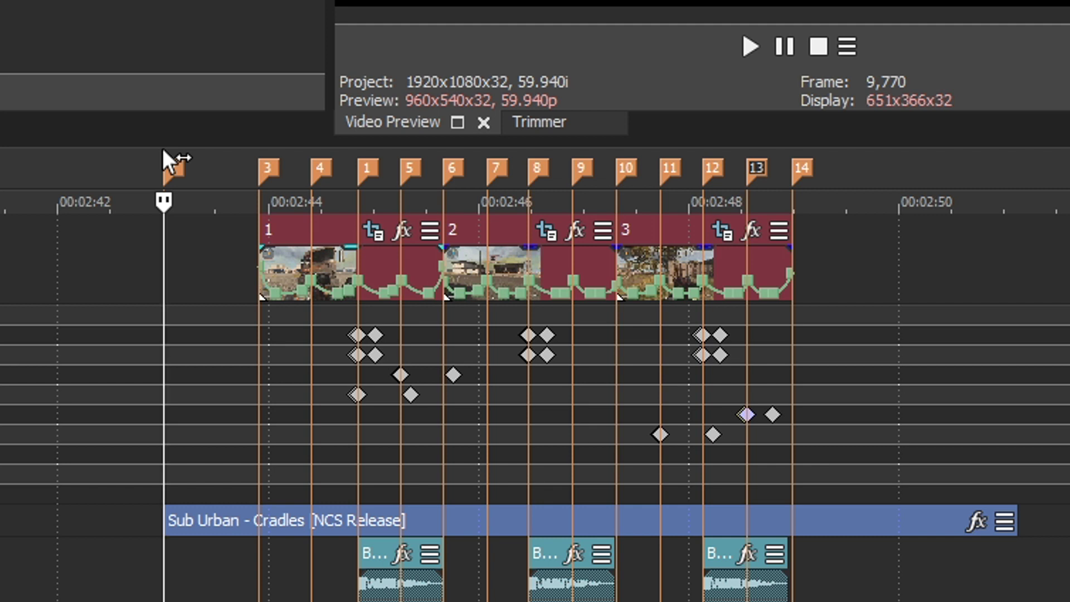
Select 02:43 to about 02:51, move its start edge to marker 2, then clear the selection.
drag(164, 163, 1017, 201)
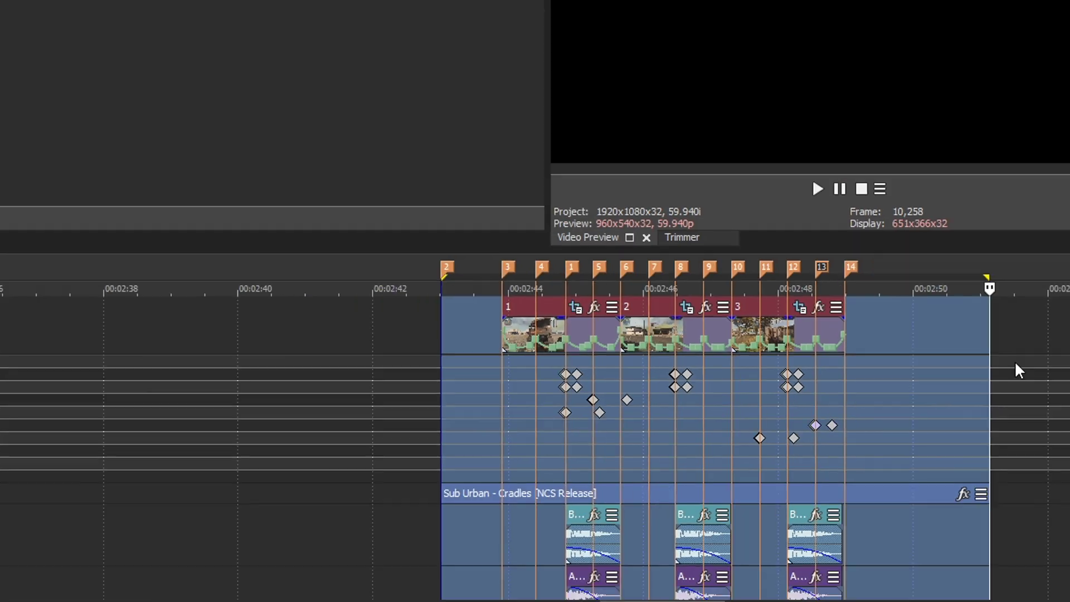
scroll(518, 403, up, 1)
scroll(451, 410, up, 2)
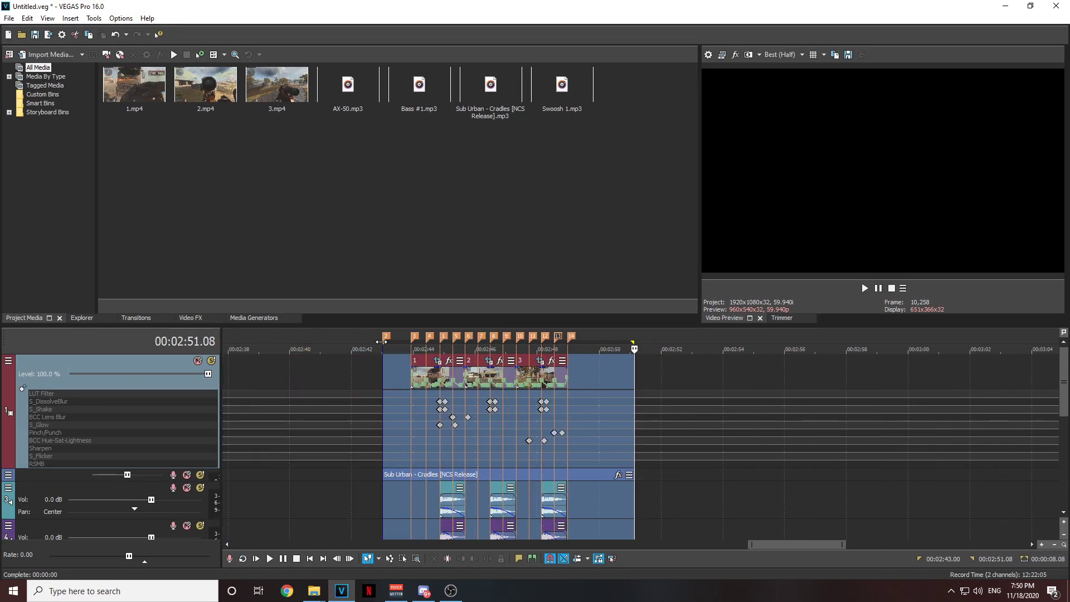
drag(385, 340, 334, 340)
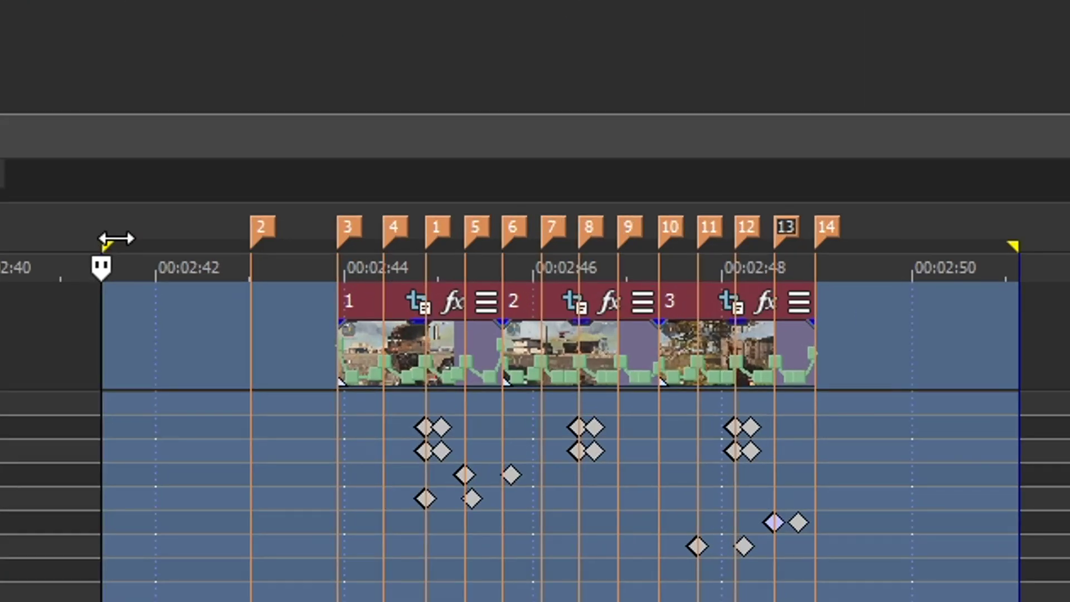
drag(104, 242, 258, 243)
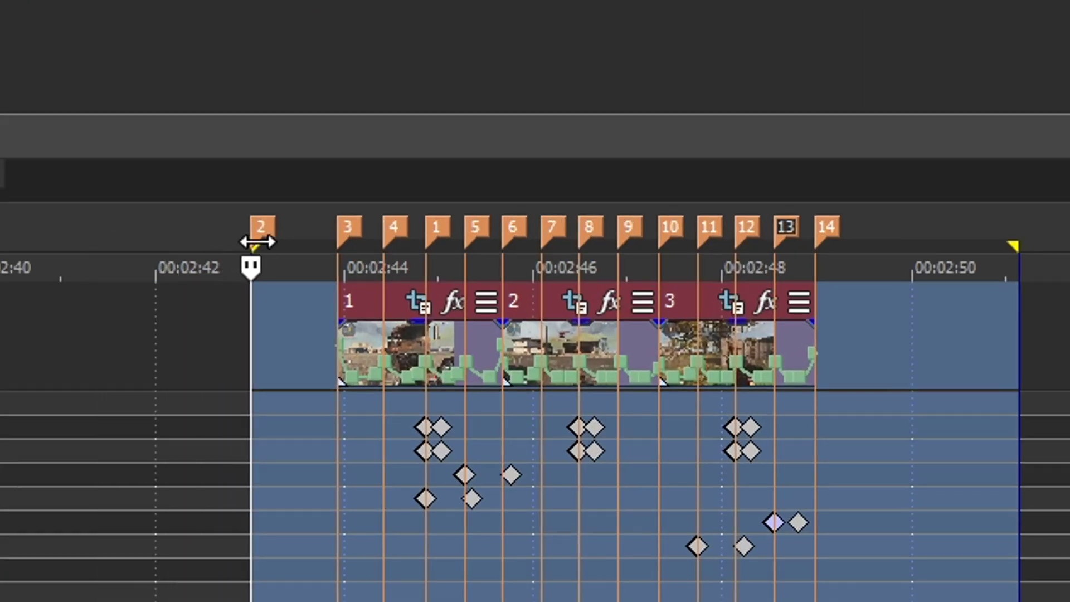
click(258, 442)
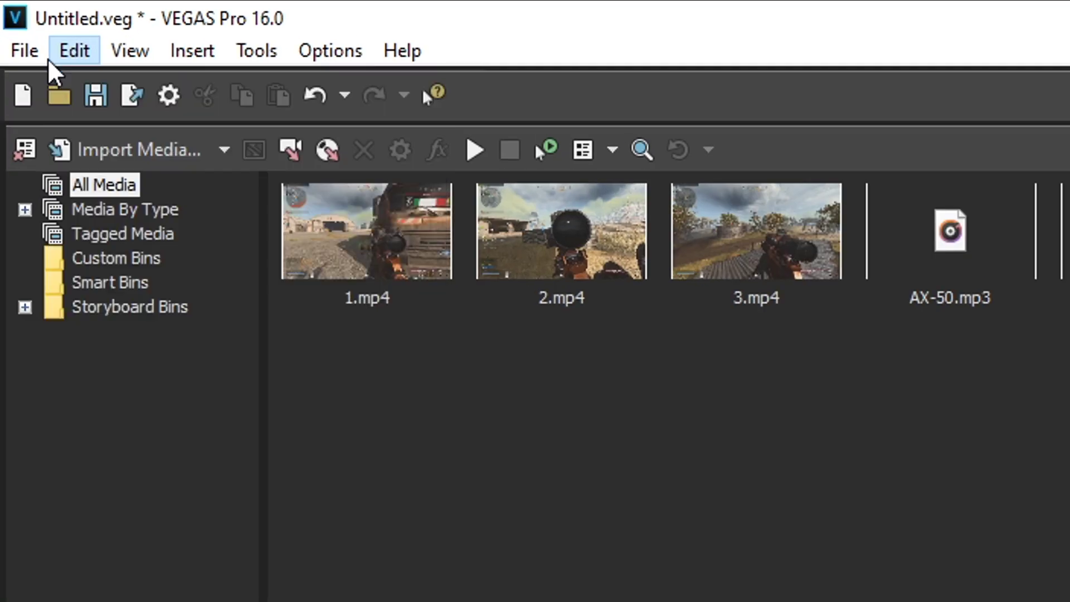
Render As with MAGIX AVC/AAC MP4 and the Internet HD 1080p 29.97 fps (NVIDIA NVENC) template.
click(9, 17)
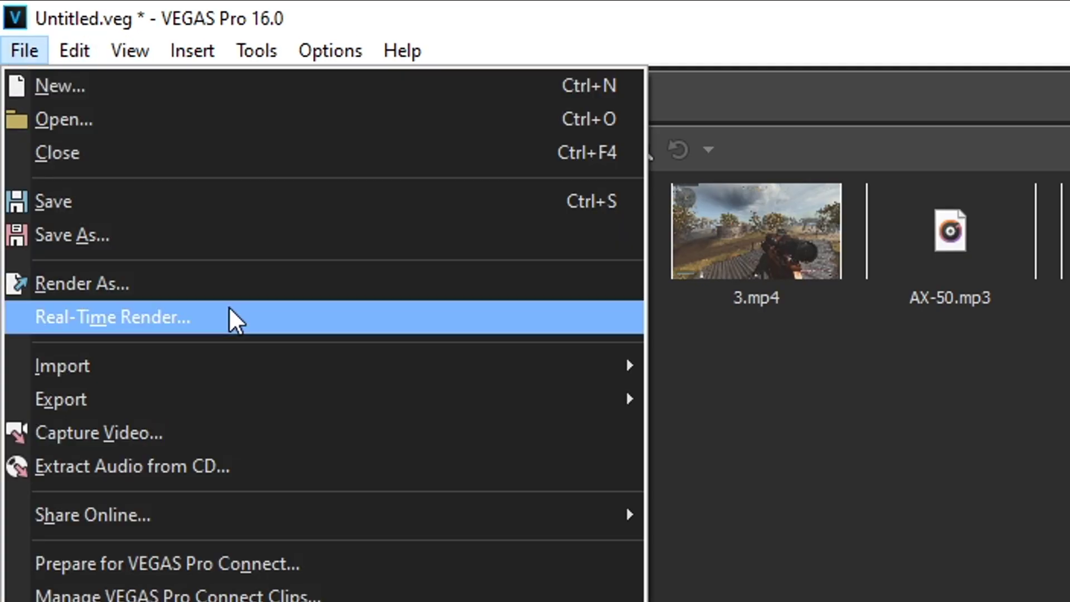
click(234, 318)
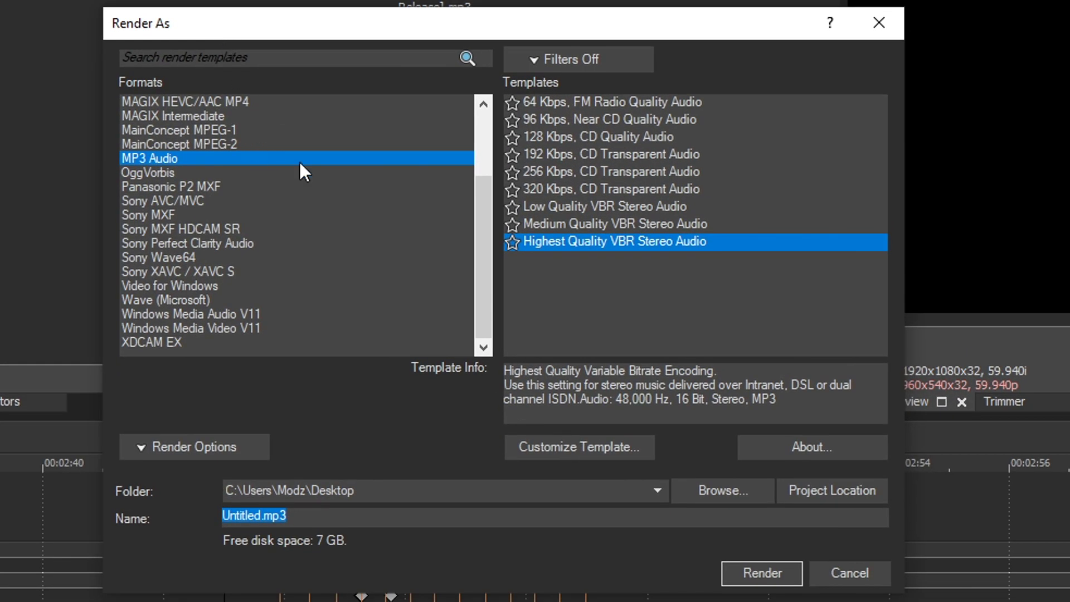
drag(482, 232, 491, 148)
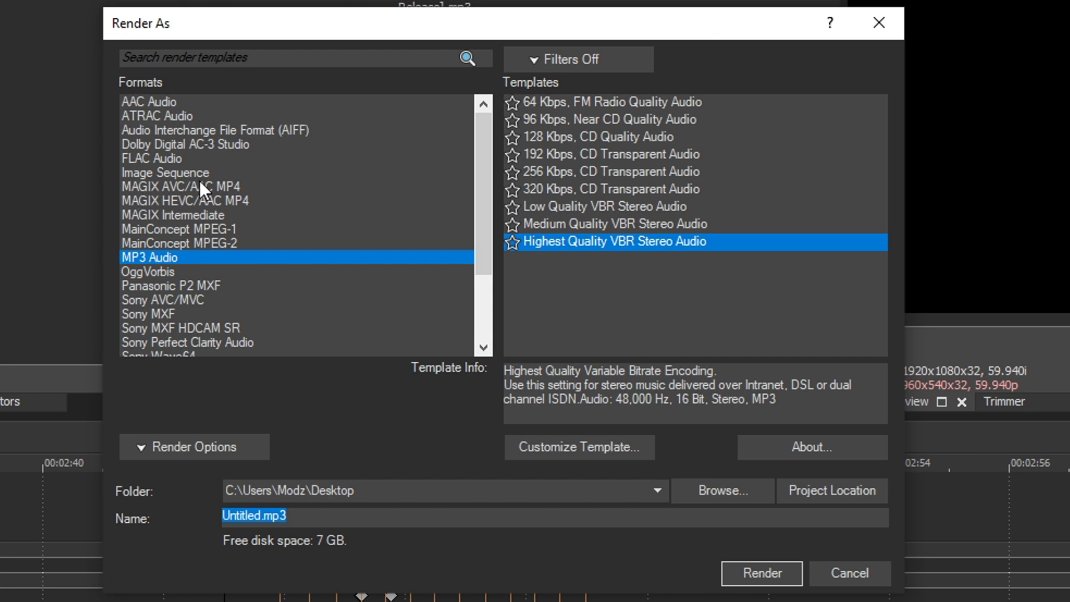
click(178, 188)
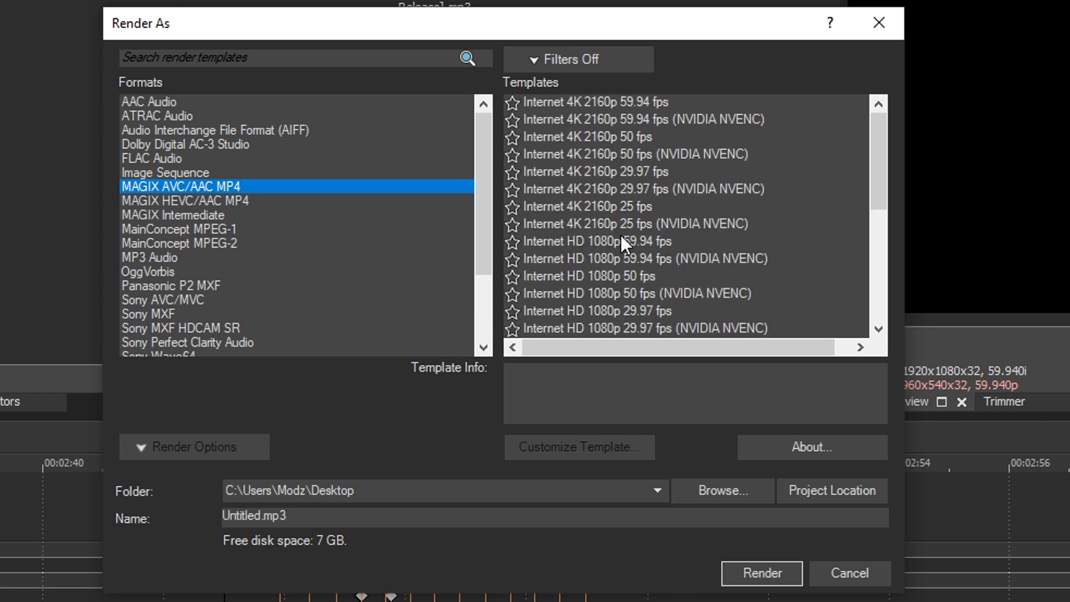
drag(878, 171, 882, 189)
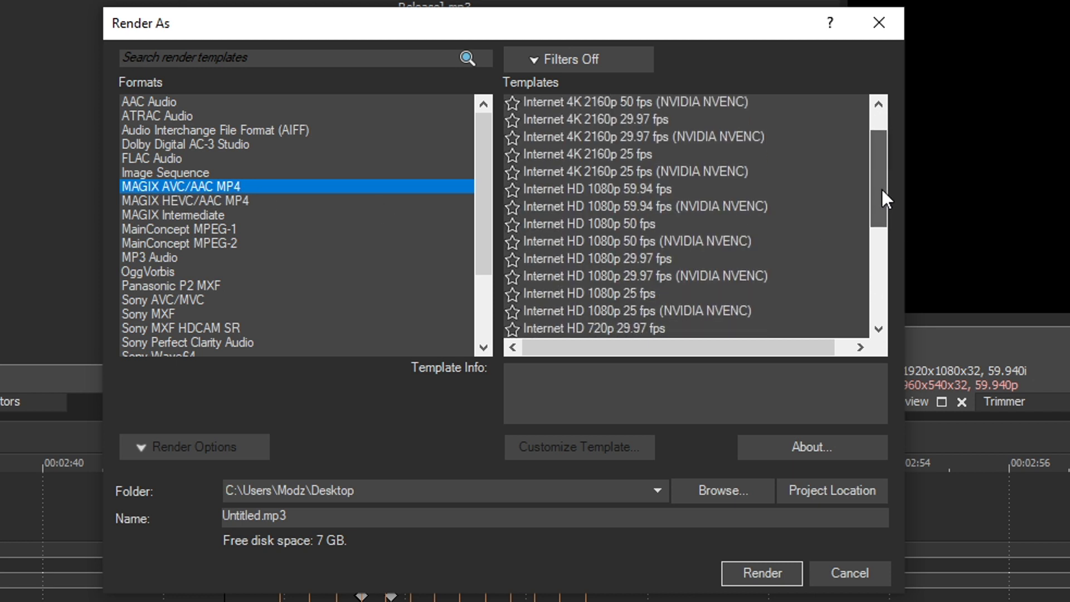
click(594, 206)
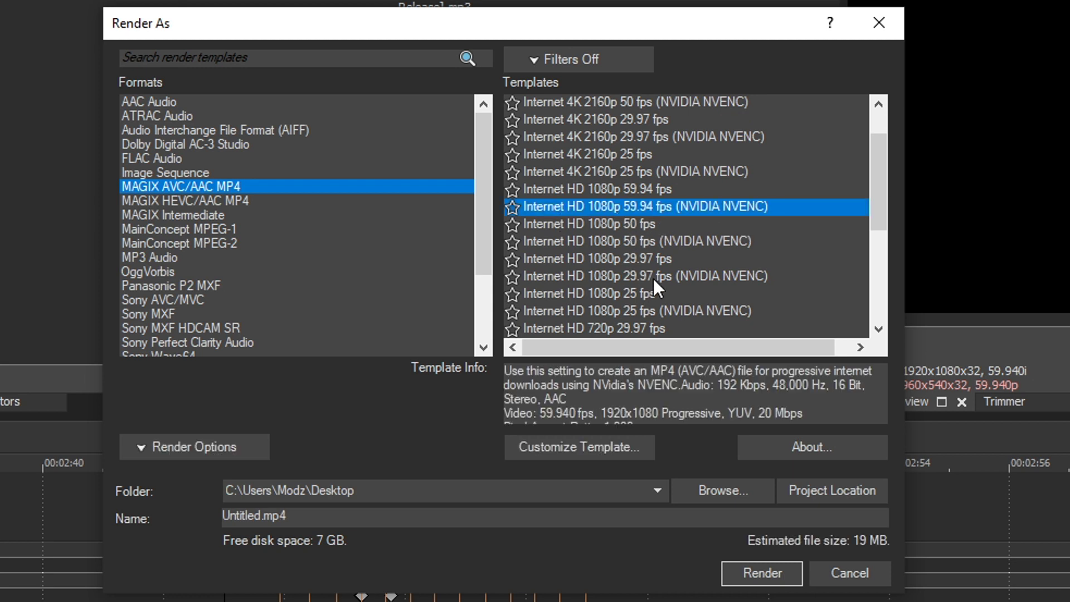
scroll(653, 278, down, 3)
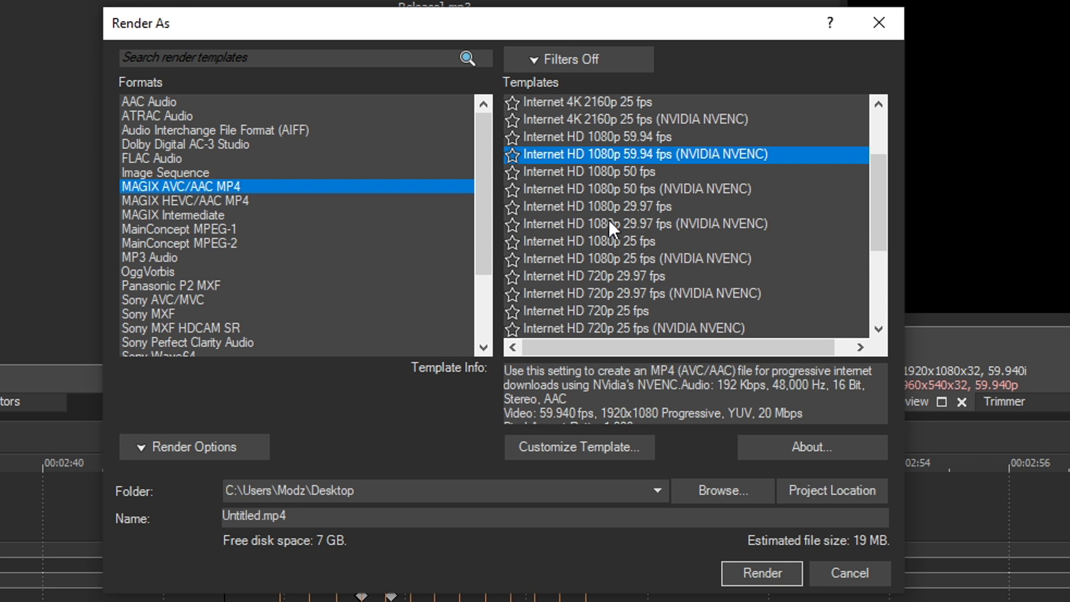
click(579, 223)
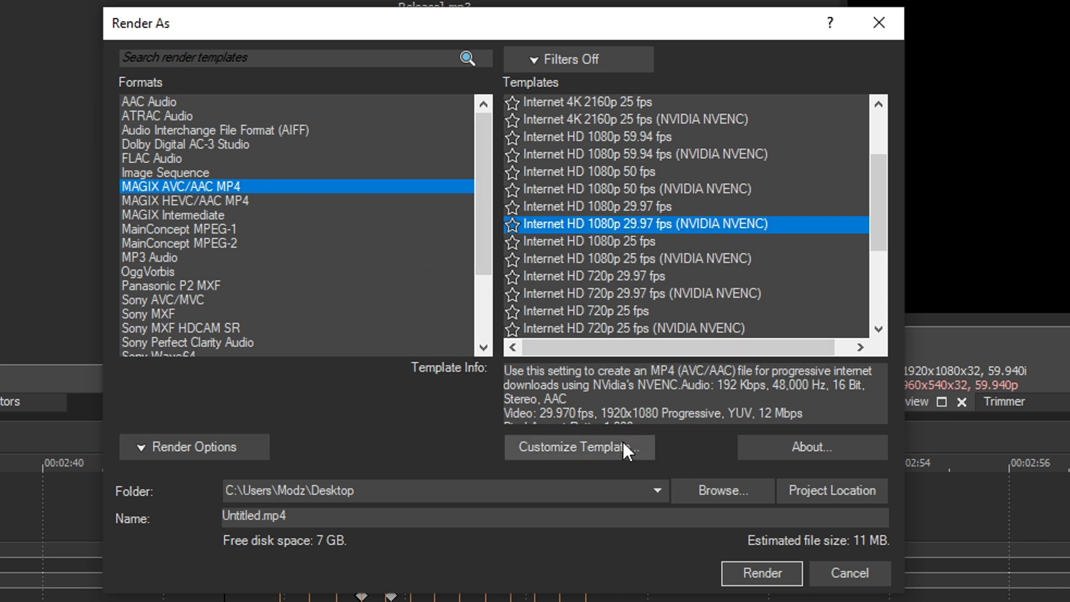
click(578, 446)
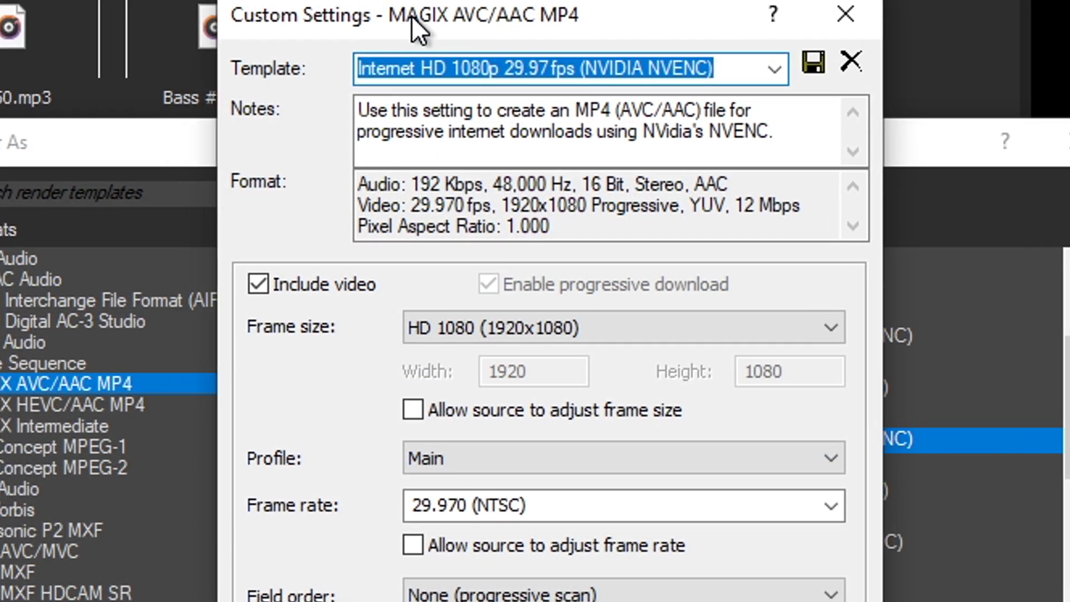
Set the encoding profile to High and maximum and average bitrate to 28,000,000 bps.
drag(392, 8, 408, 20)
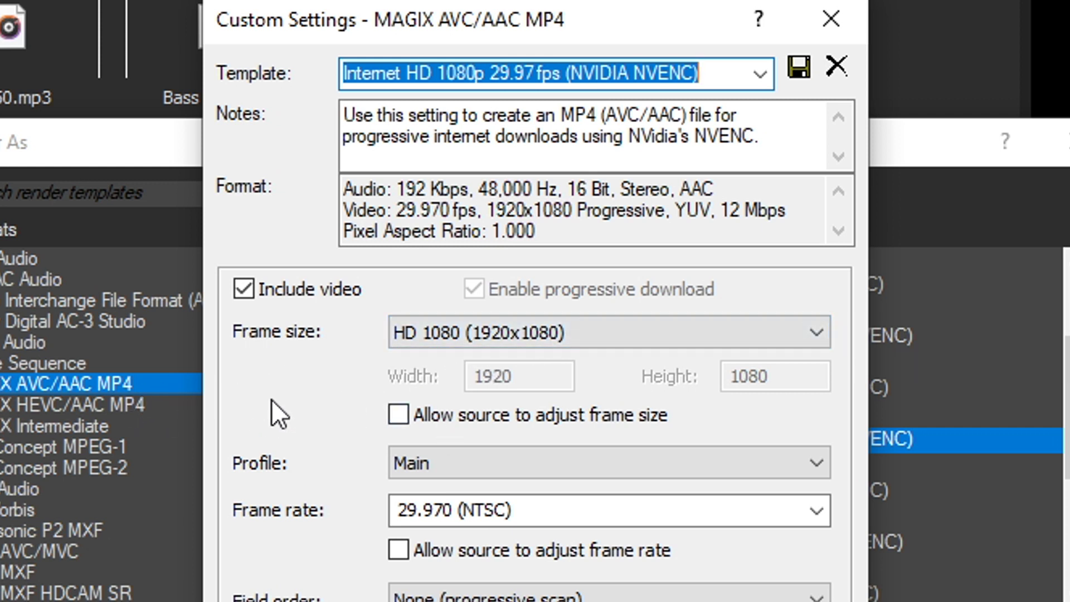
click(430, 464)
click(411, 532)
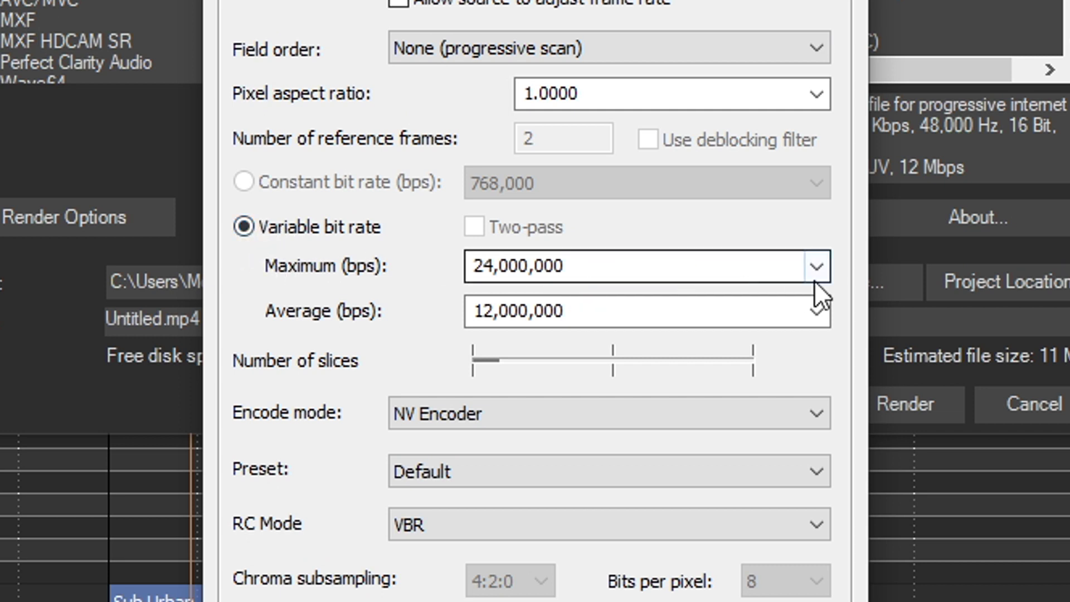
click(677, 265)
click(816, 266)
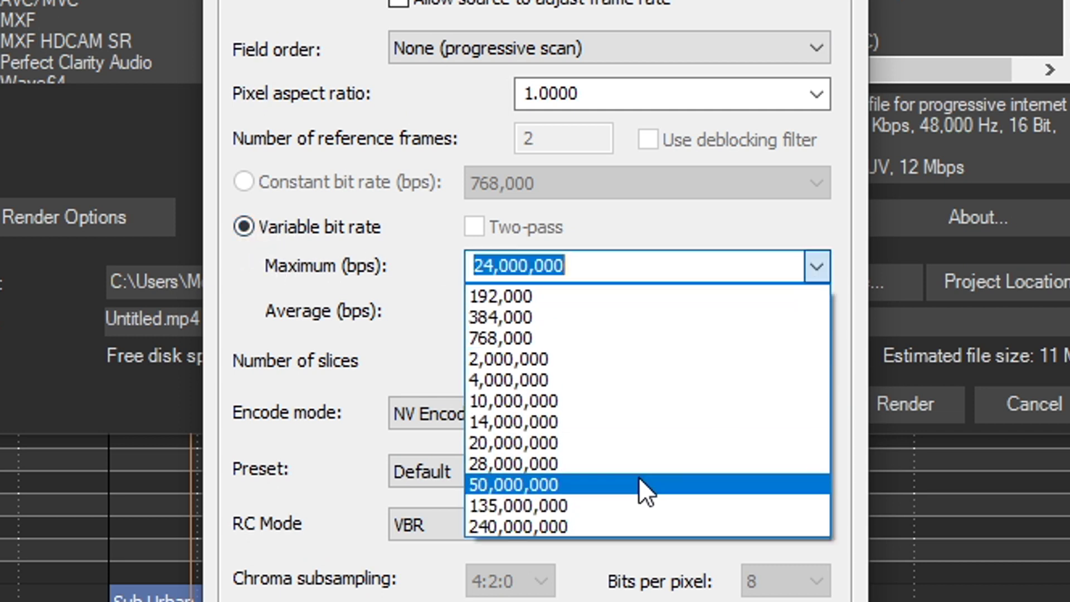
click(609, 463)
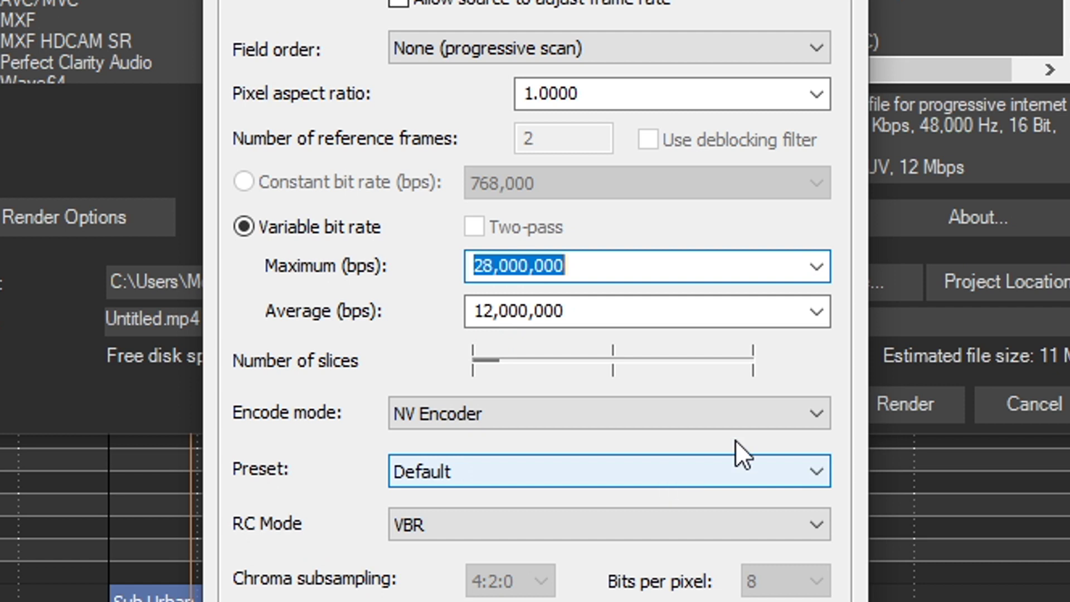
click(818, 315)
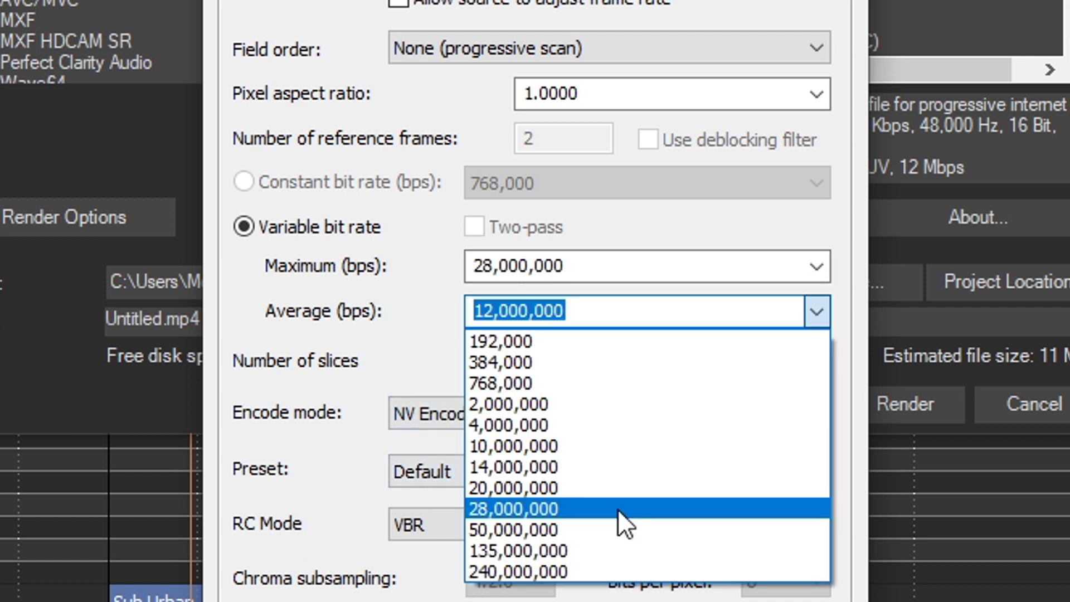
click(618, 507)
click(584, 267)
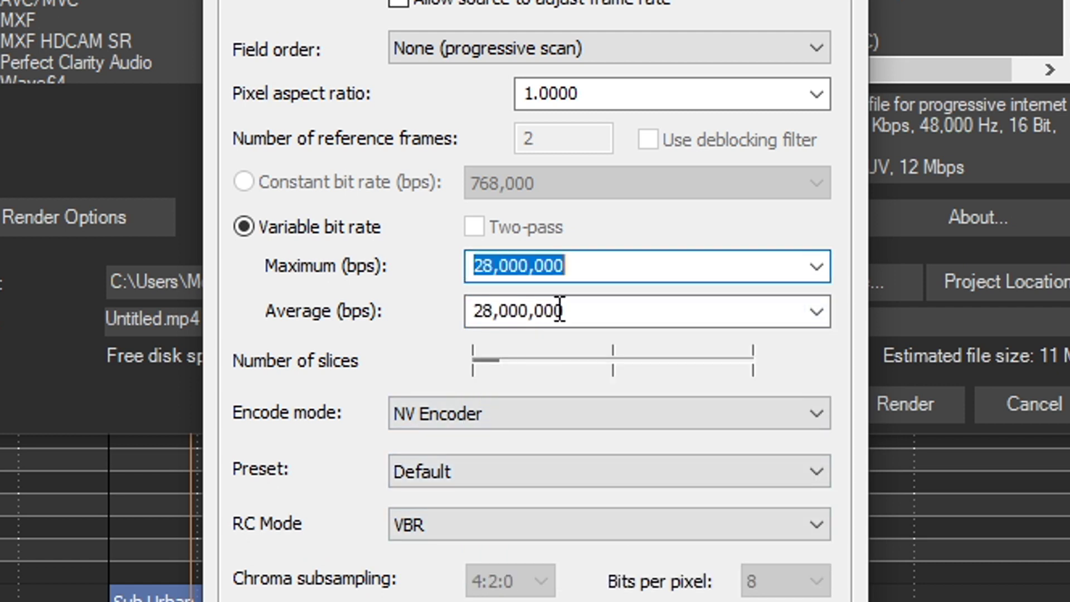
click(588, 310)
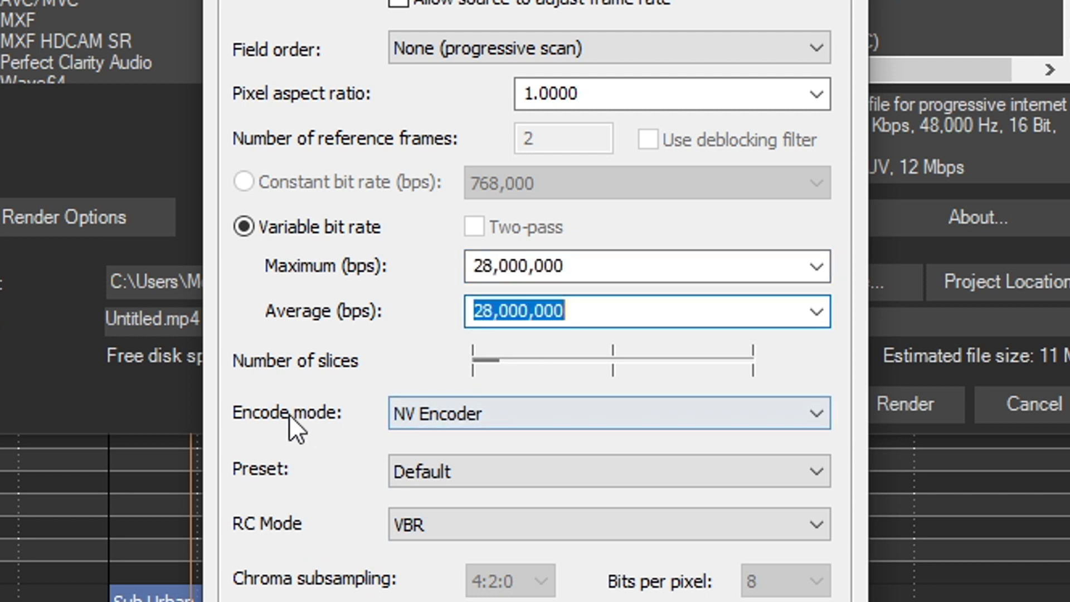
Keep NV Encoder and switch the encoder preset to High performance.
click(410, 413)
click(409, 464)
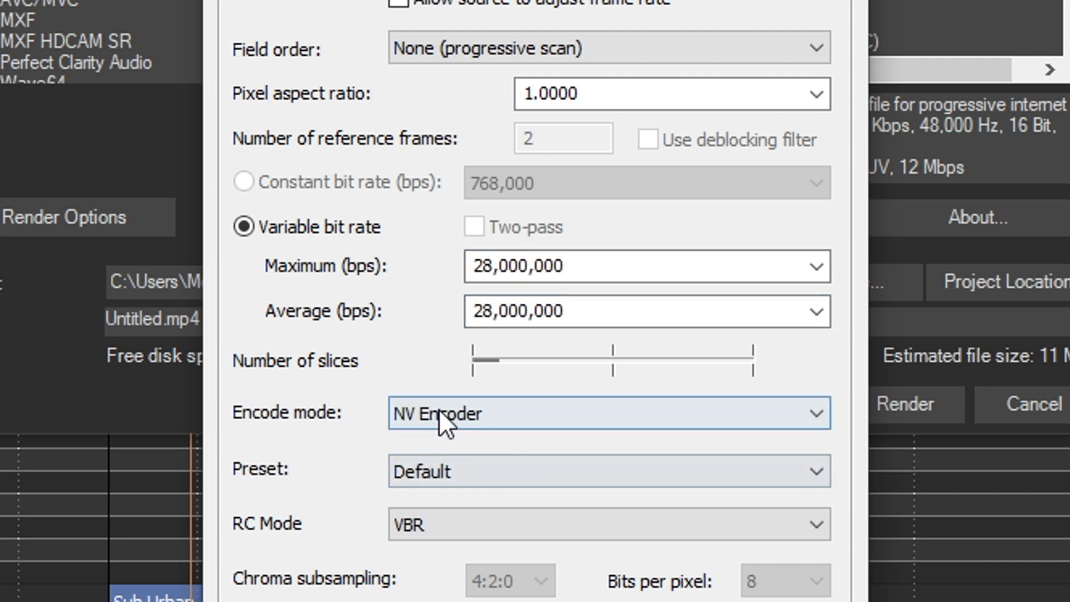
click(423, 469)
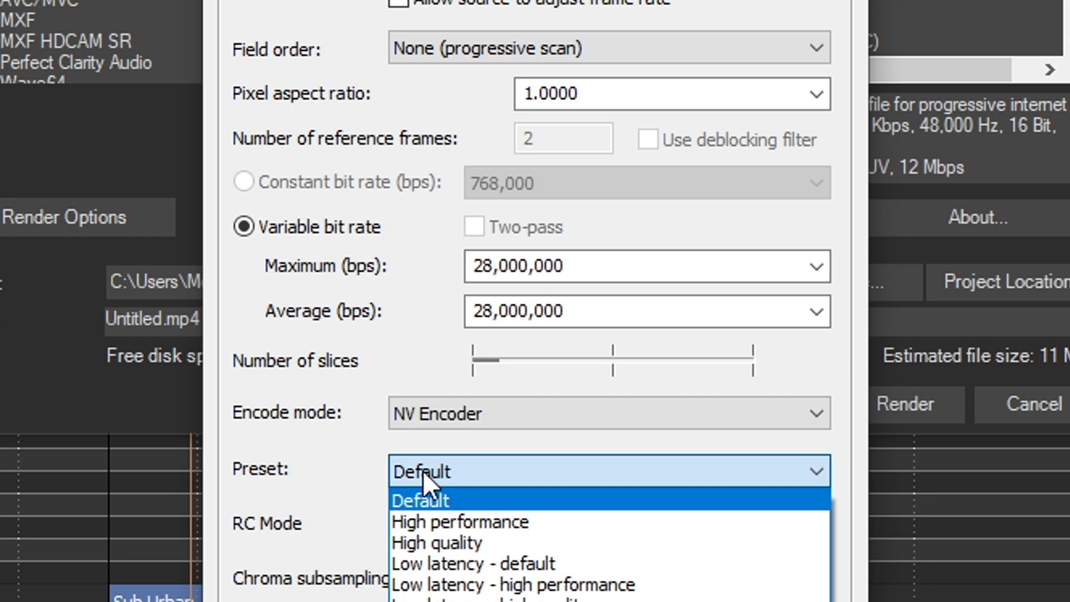
click(453, 519)
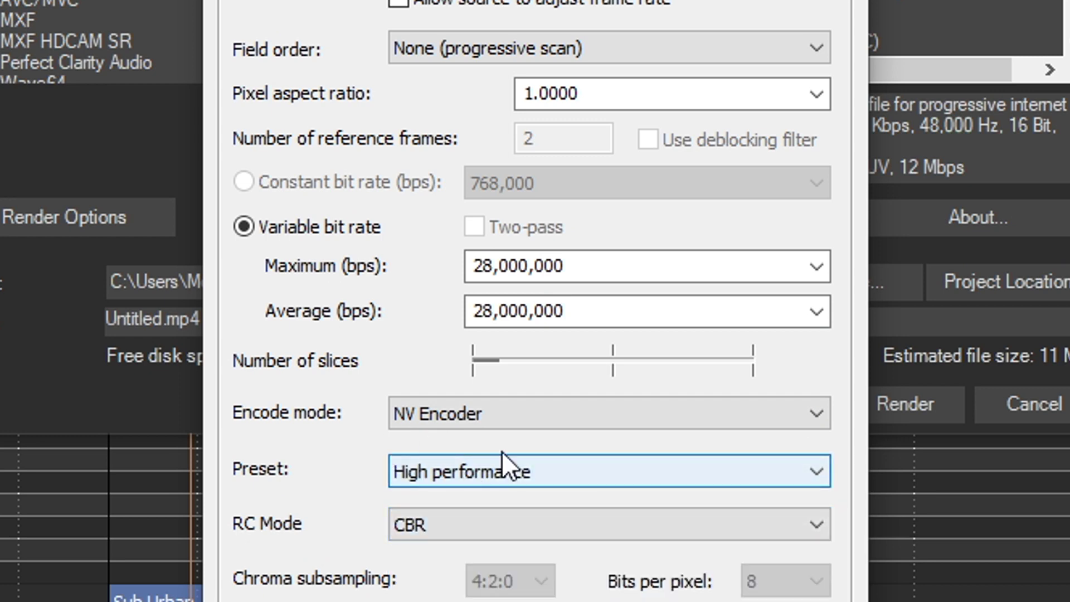
drag(637, 2, 637, 10)
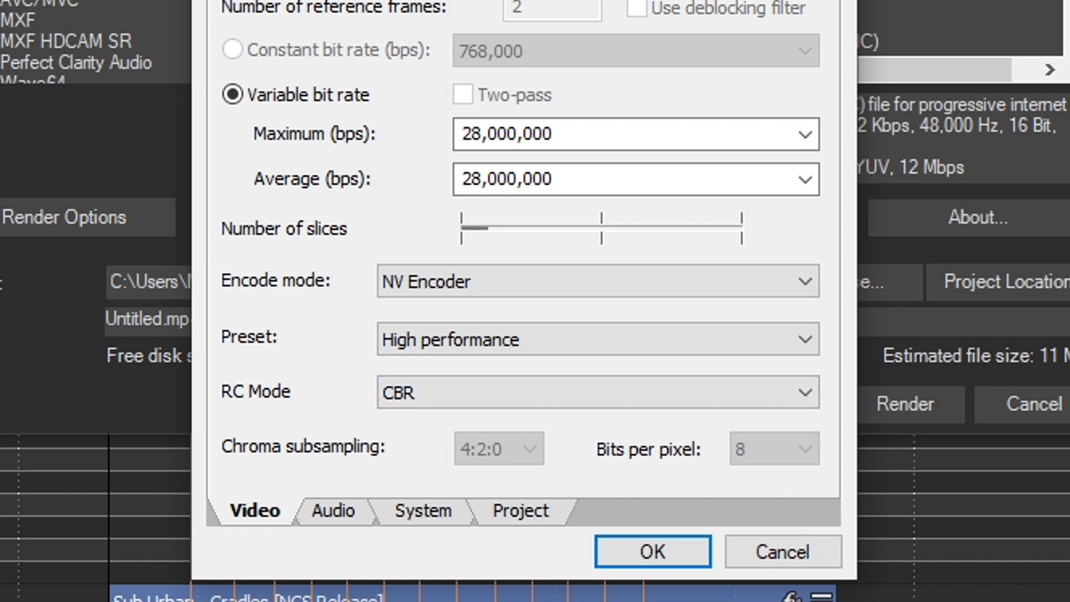
Set the audio to a 96,000 Hz sample rate and 512,000 bps bit rate.
click(333, 510)
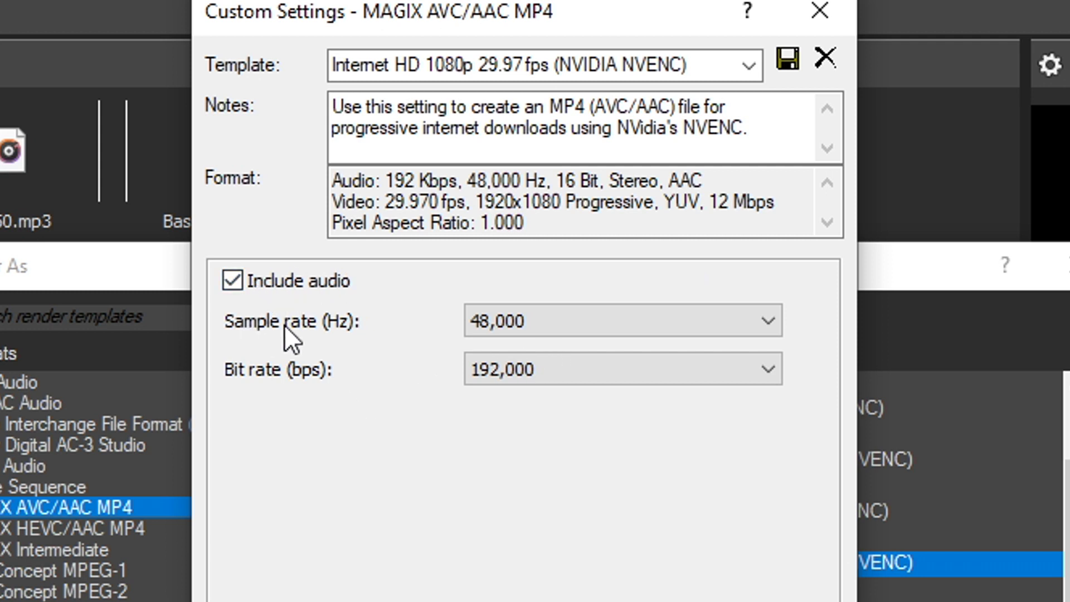
click(623, 321)
click(501, 580)
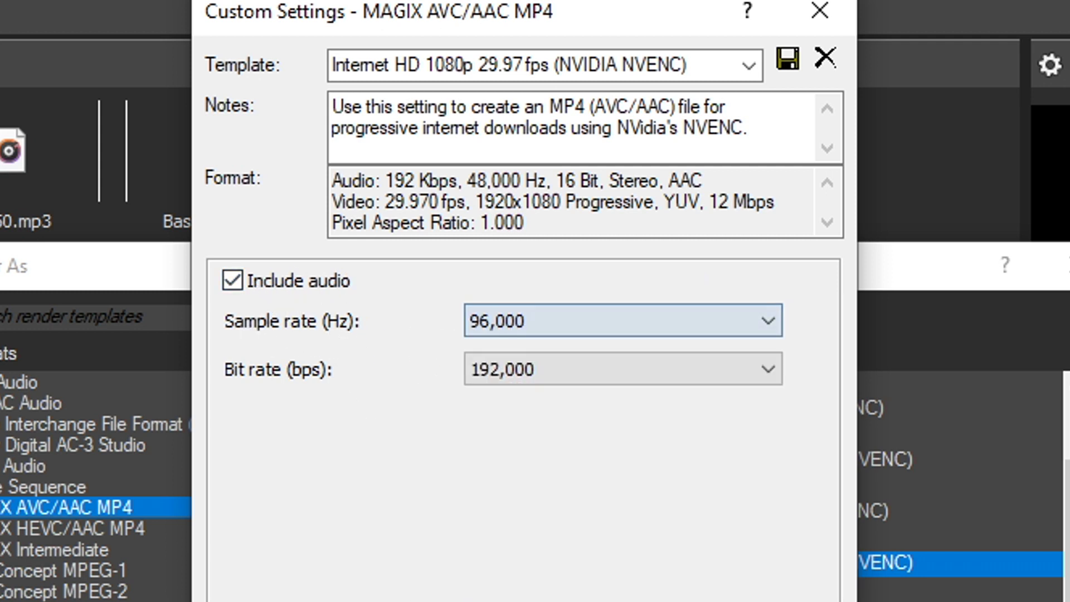
click(623, 369)
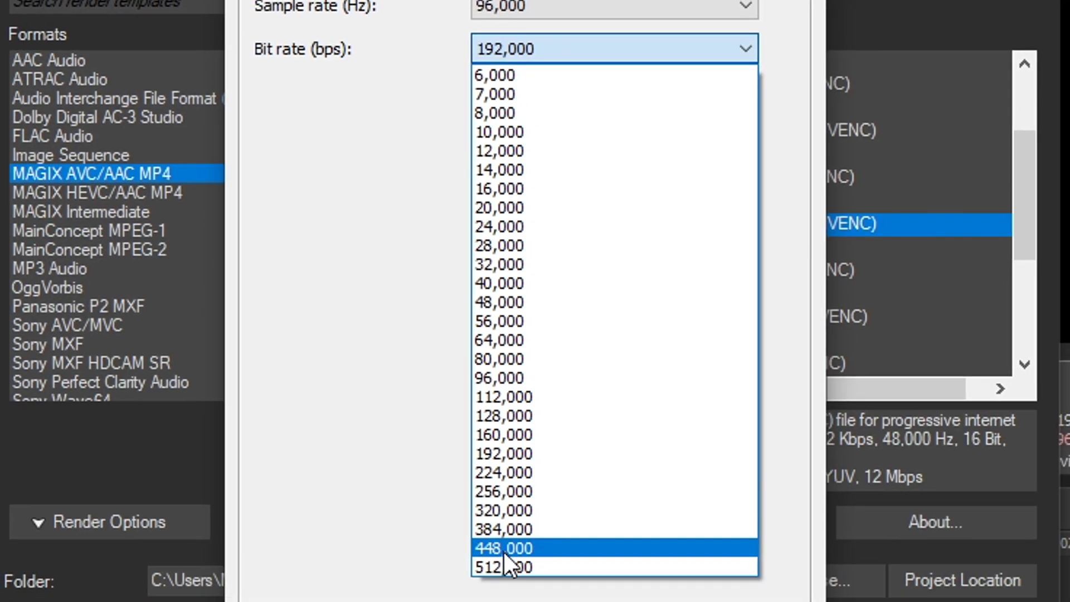
click(505, 569)
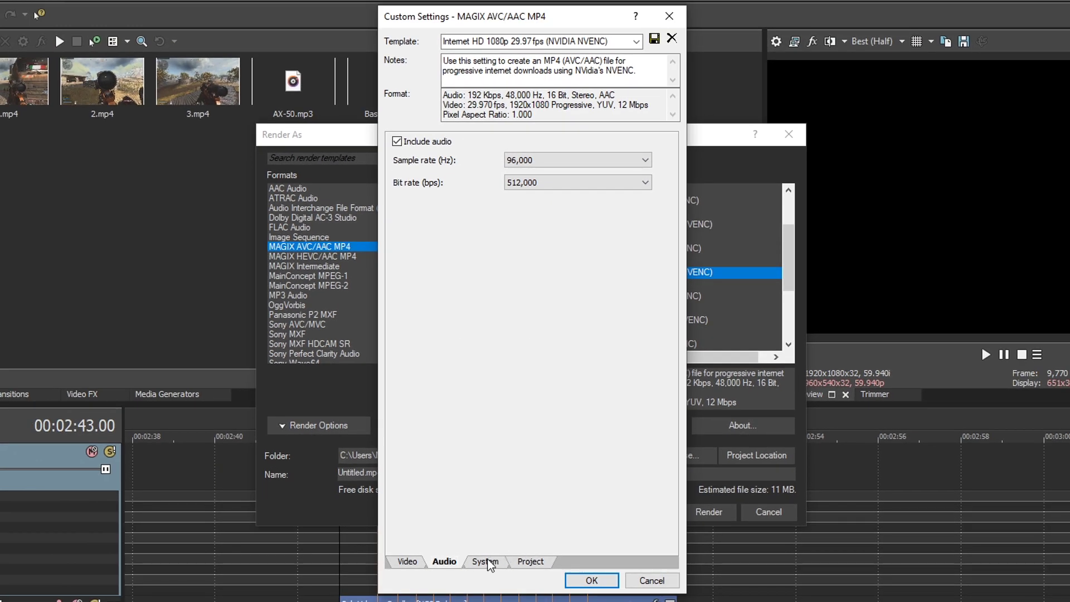
Set the Project video rendering quality to Best.
click(486, 561)
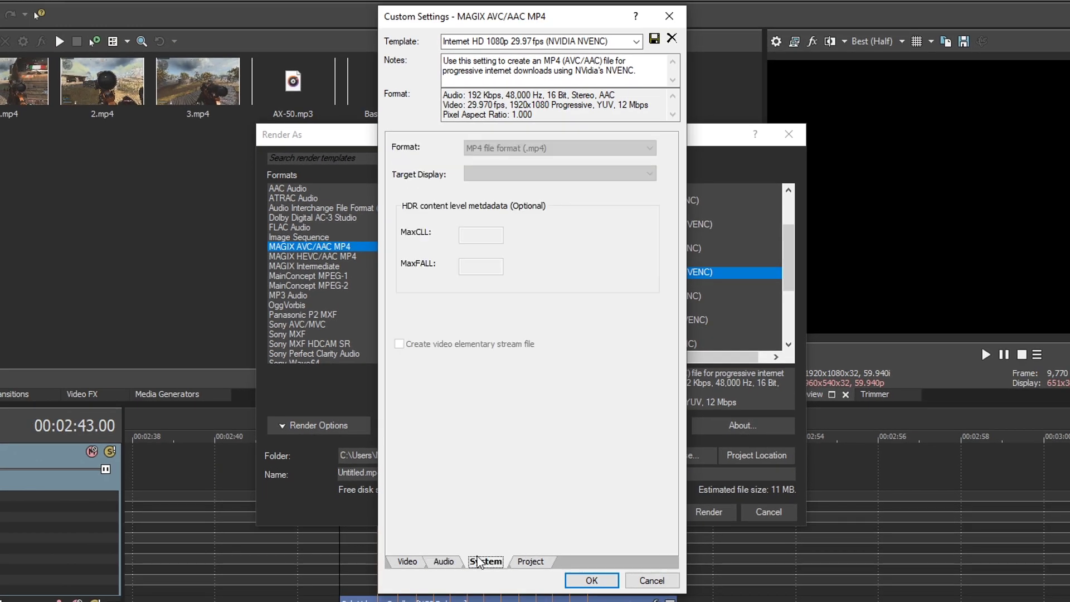
click(531, 562)
click(594, 149)
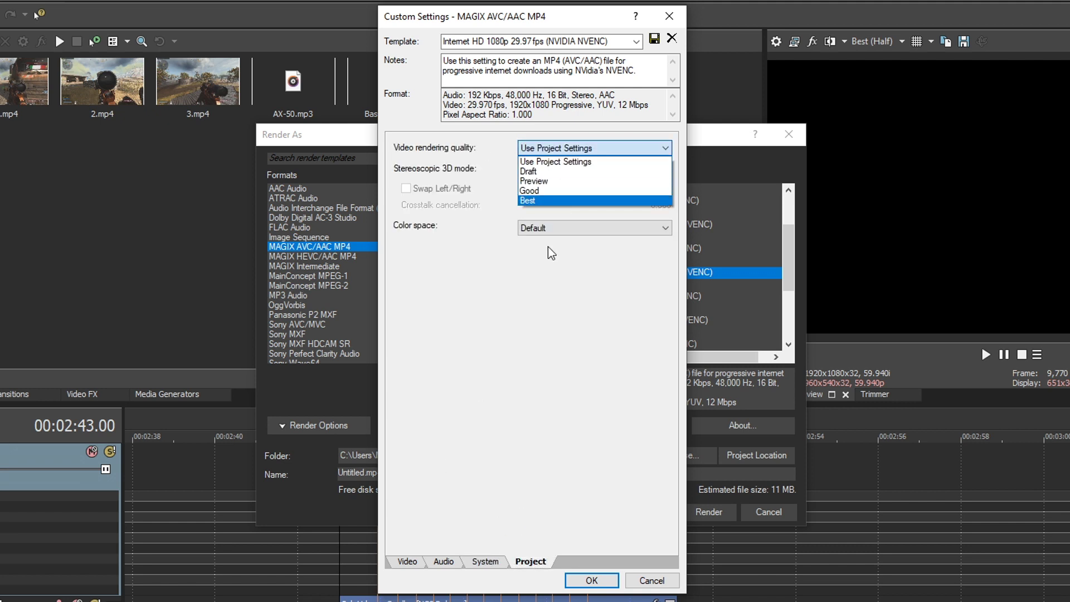
click(548, 206)
Save the template as '1080P 60', close custom settings, and select the Gpu 1080P30 template.
click(535, 41)
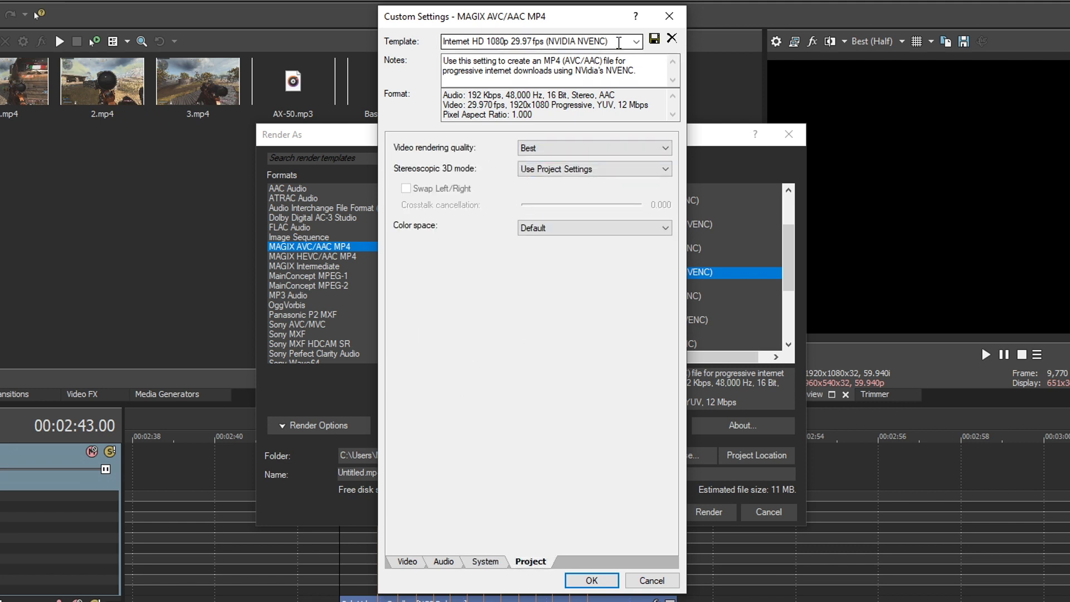
text(1080P 60)
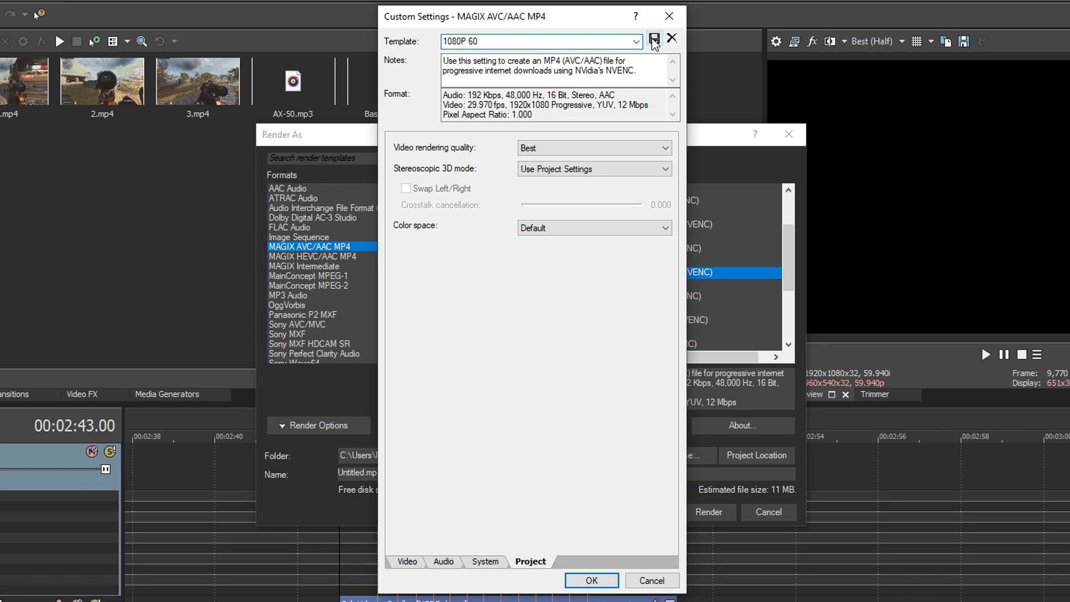
click(679, 17)
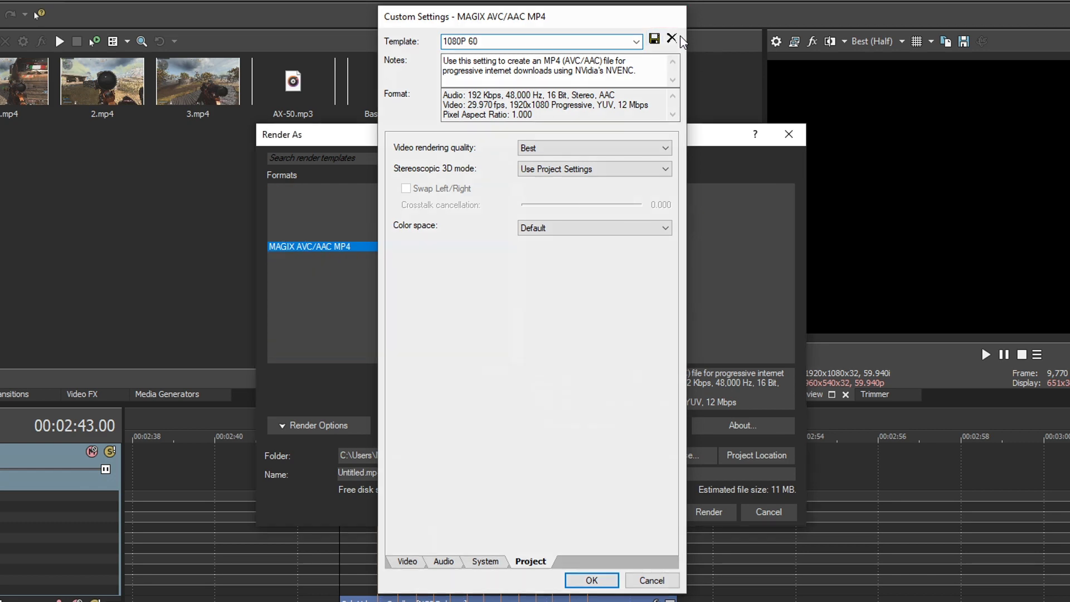
scroll(658, 334, down, 1)
click(569, 308)
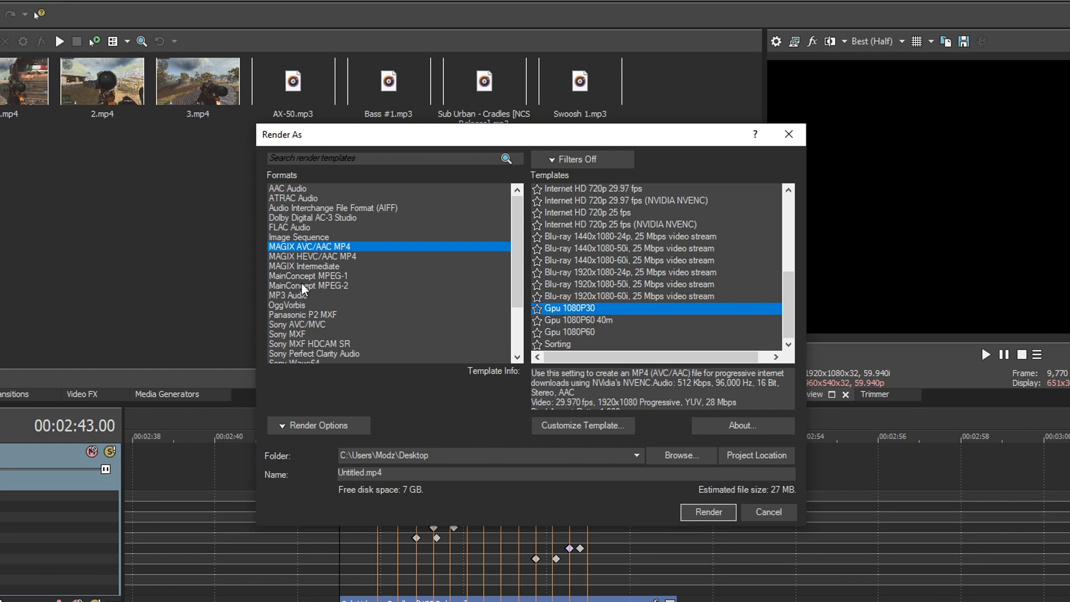
mouse_move(518, 227)
mouse_down()
mouse_move(522, 300)
mouse_move(513, 187)
mouse_up()
drag(517, 234, 519, 284)
Choose the Sony AVC/MVC format with its Internet 1920x1080-30p template.
click(335, 247)
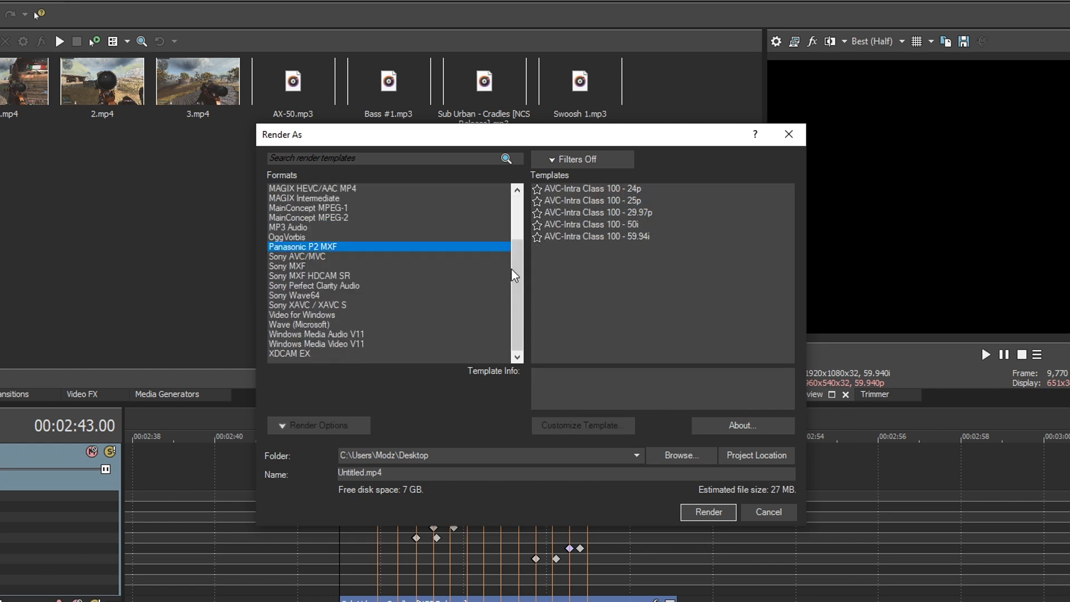
click(307, 256)
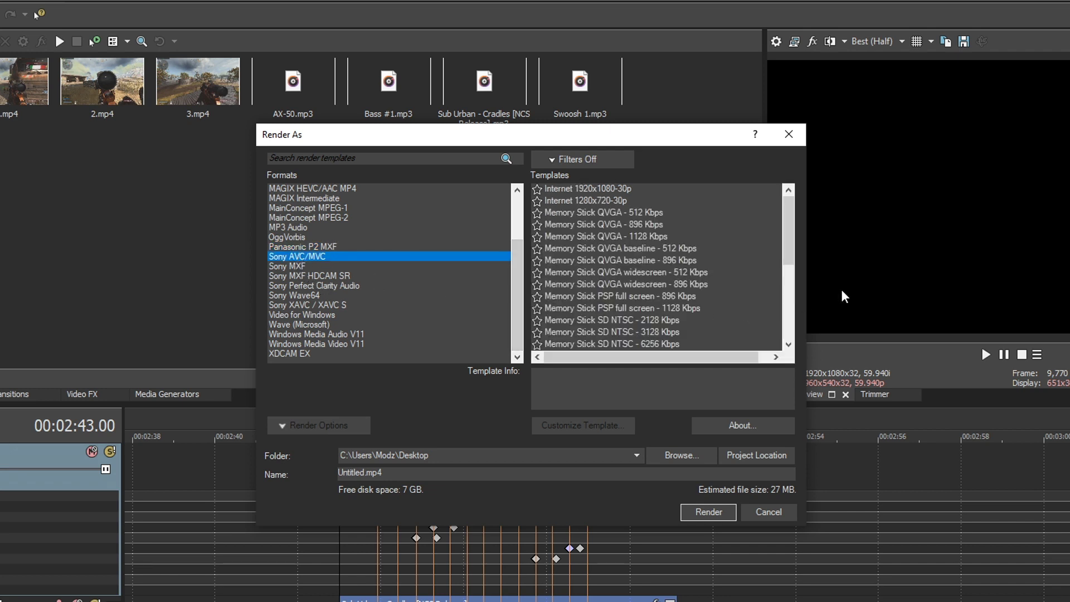
click(601, 189)
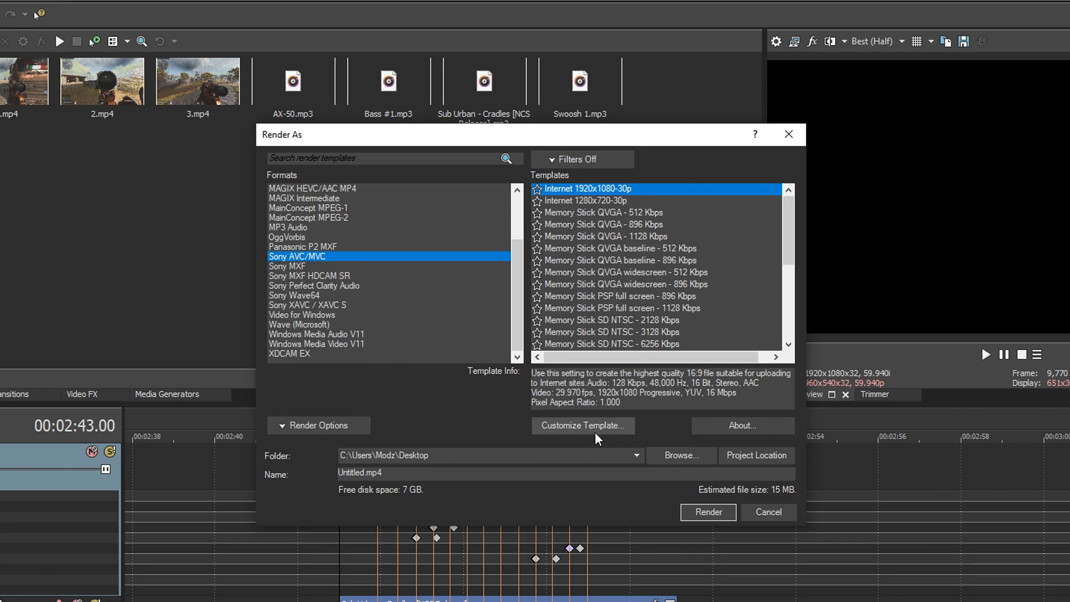
click(580, 424)
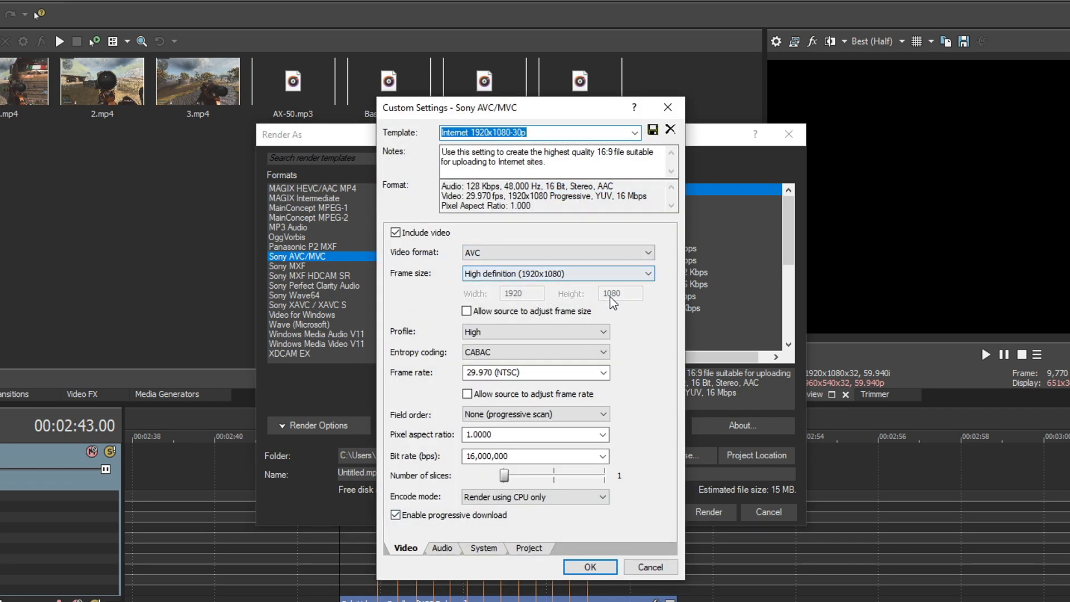
Change the Sony AVC/MVC video bit rate to 25,999,360 bps, with Automatic (recommended) encoding.
click(535, 332)
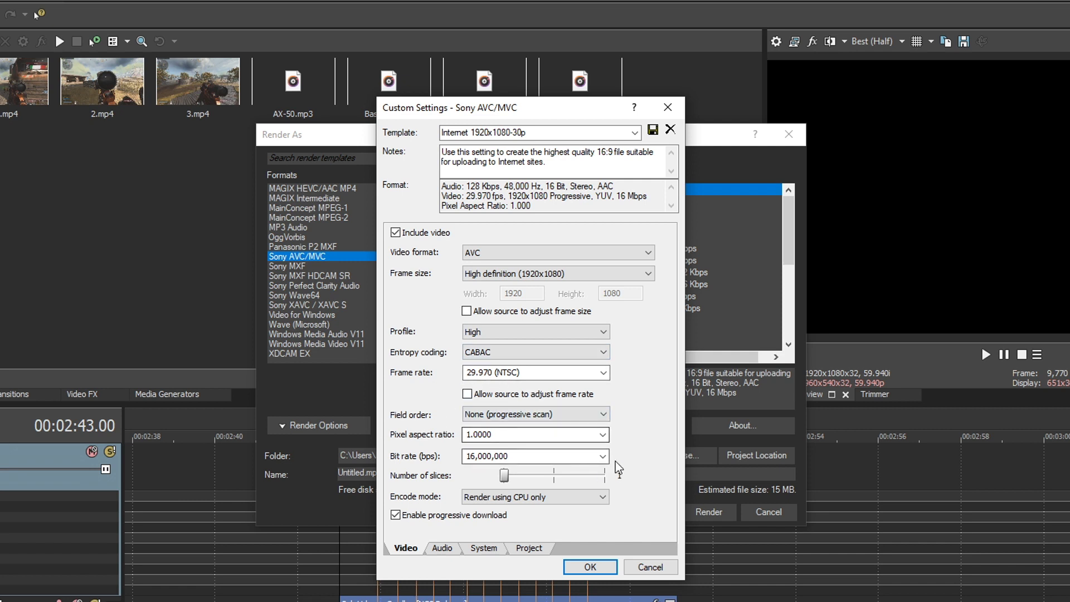
click(603, 456)
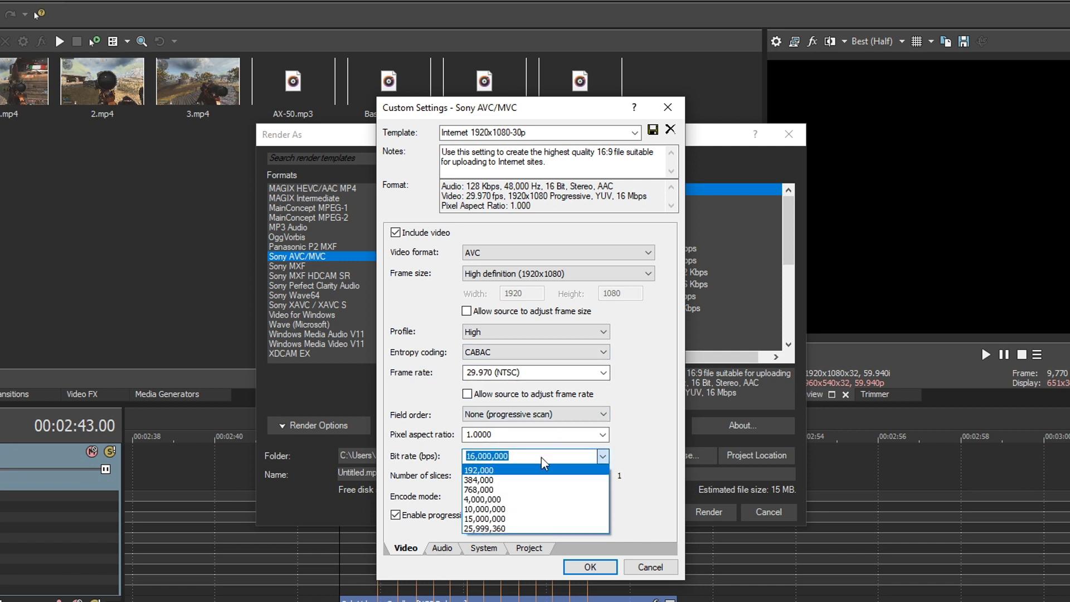
click(502, 528)
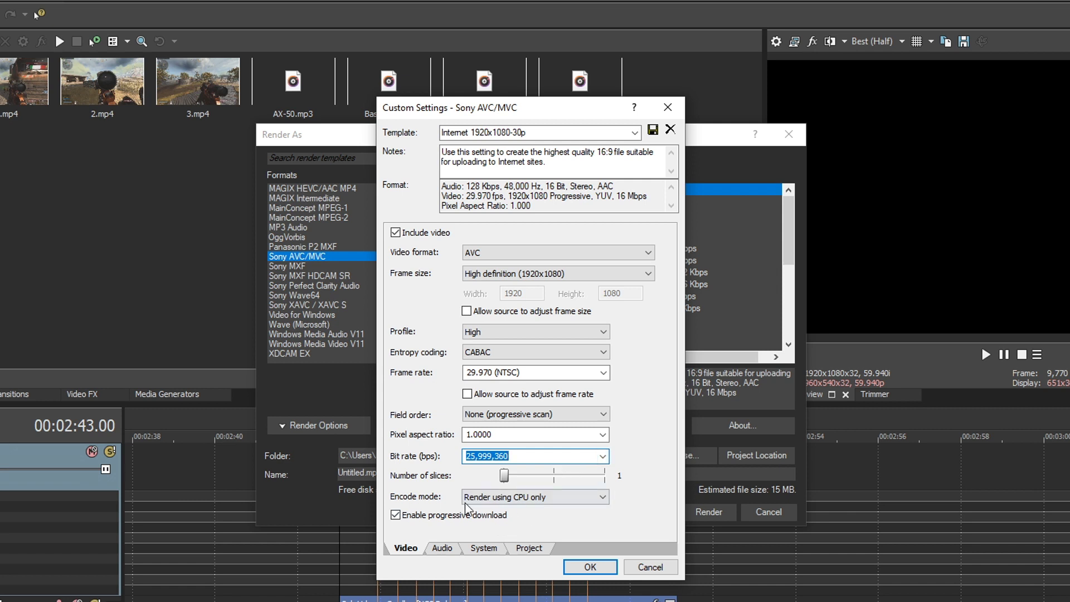
click(535, 496)
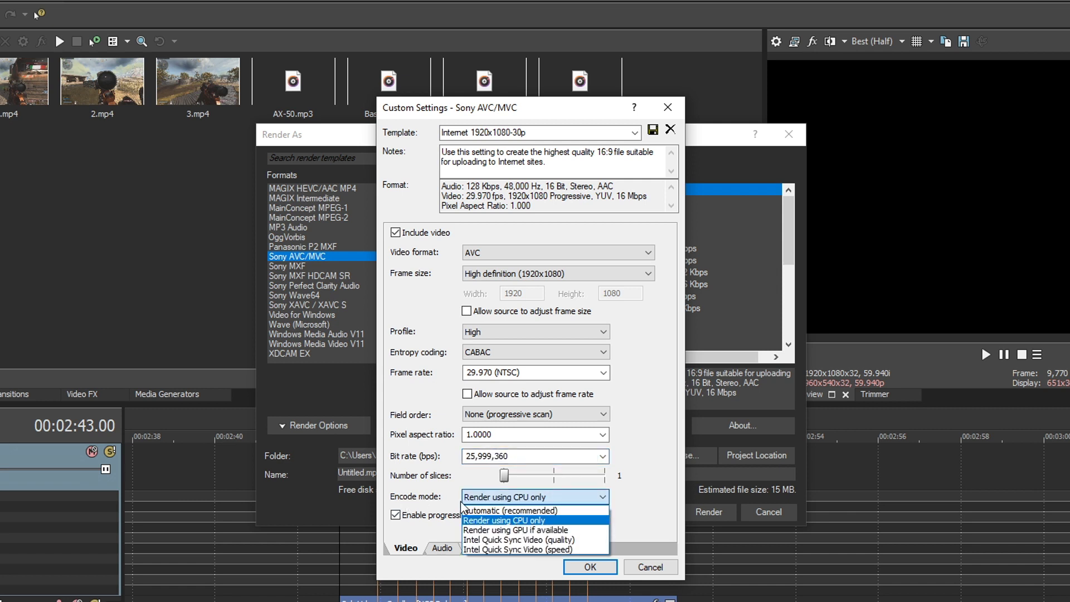
click(511, 511)
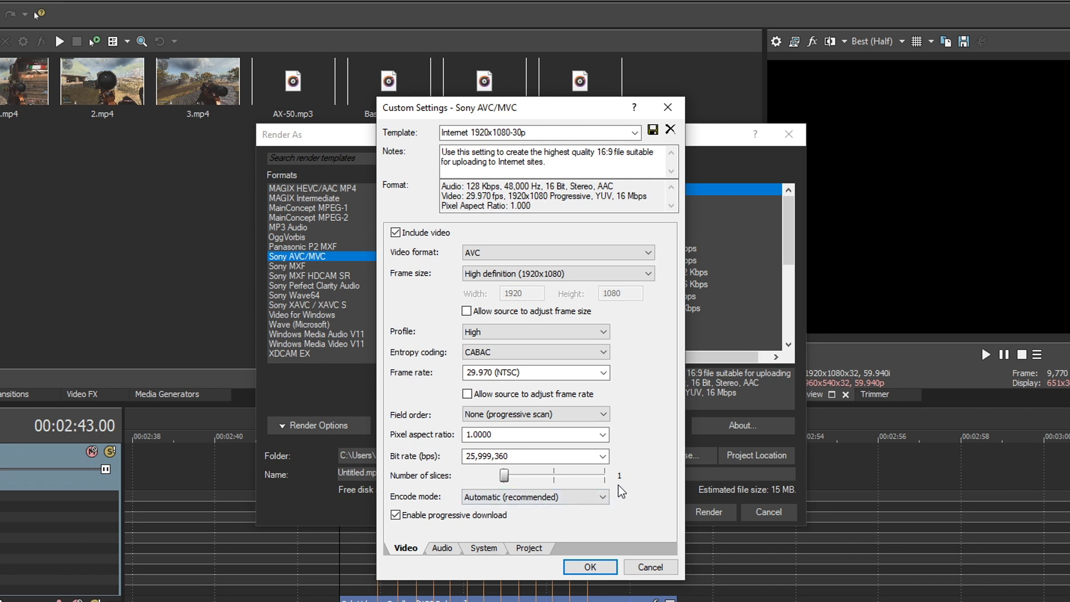
Set the audio to 512,000 bps, keeping 48,000 Hz and Stereo coding.
click(442, 547)
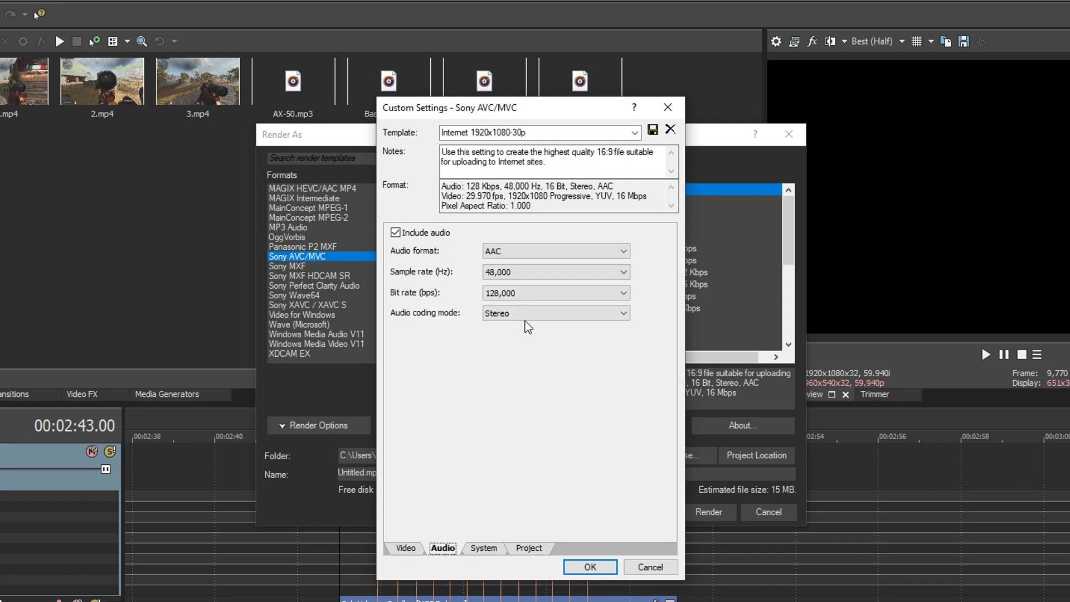
click(555, 272)
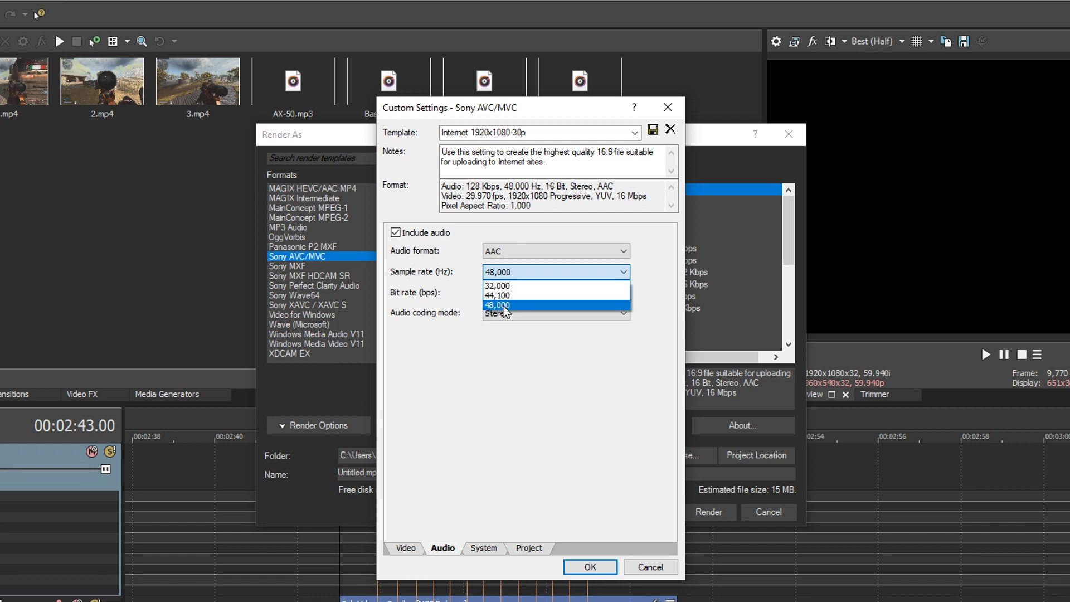
click(507, 305)
click(556, 293)
click(518, 558)
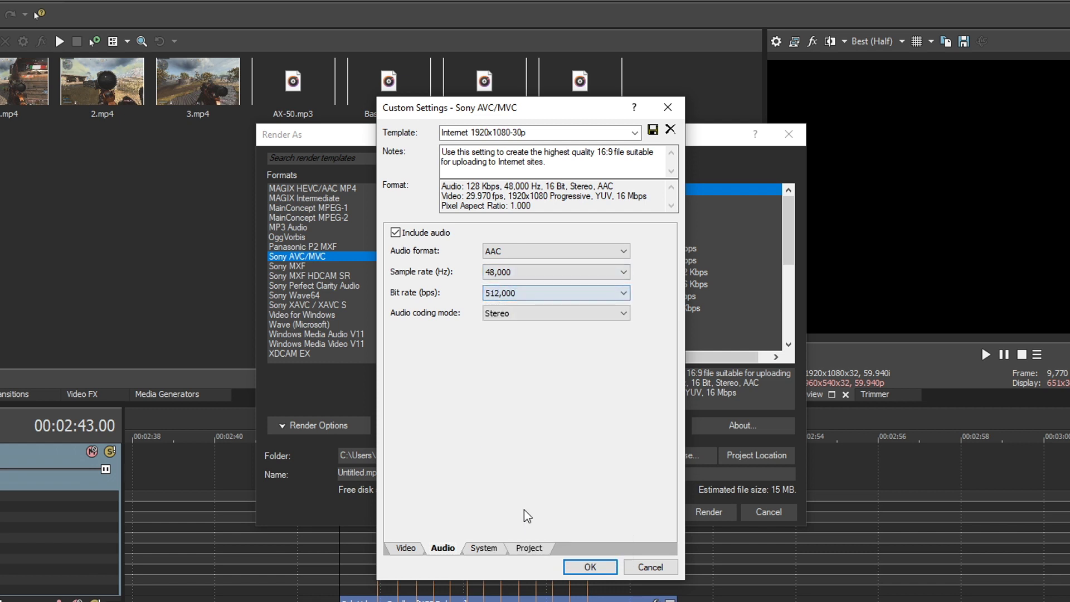
click(536, 318)
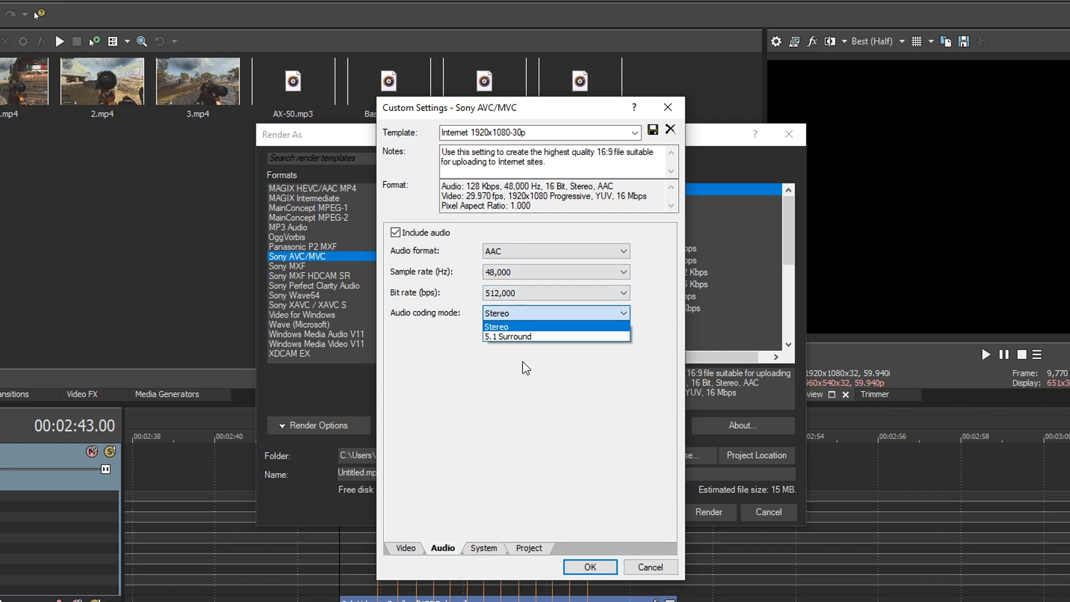
click(518, 325)
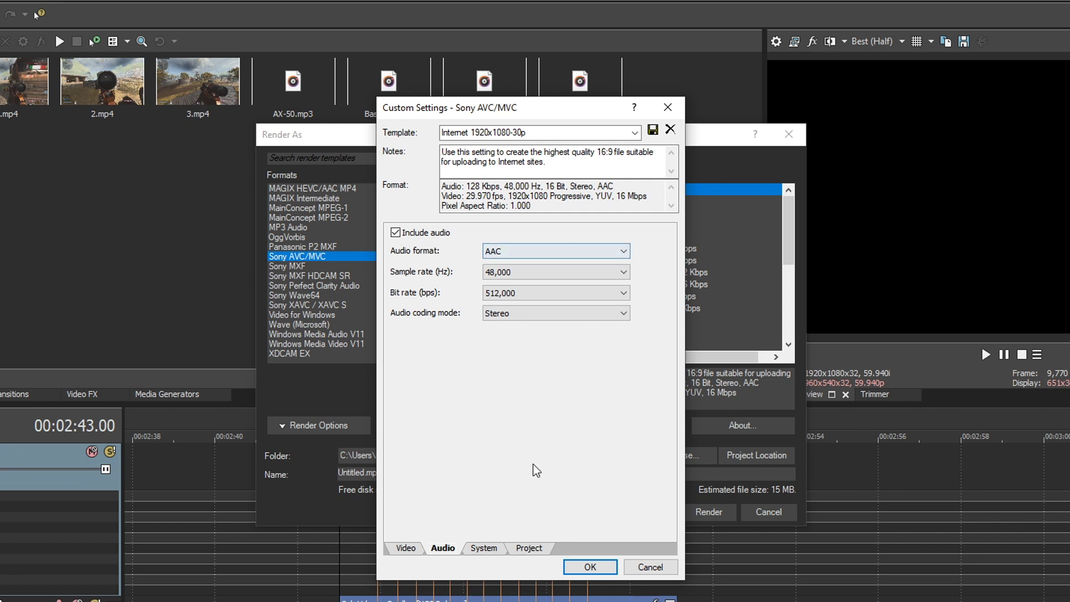
Set video rendering quality to Best, save as template 'YT 1080', and confirm.
click(483, 547)
click(527, 547)
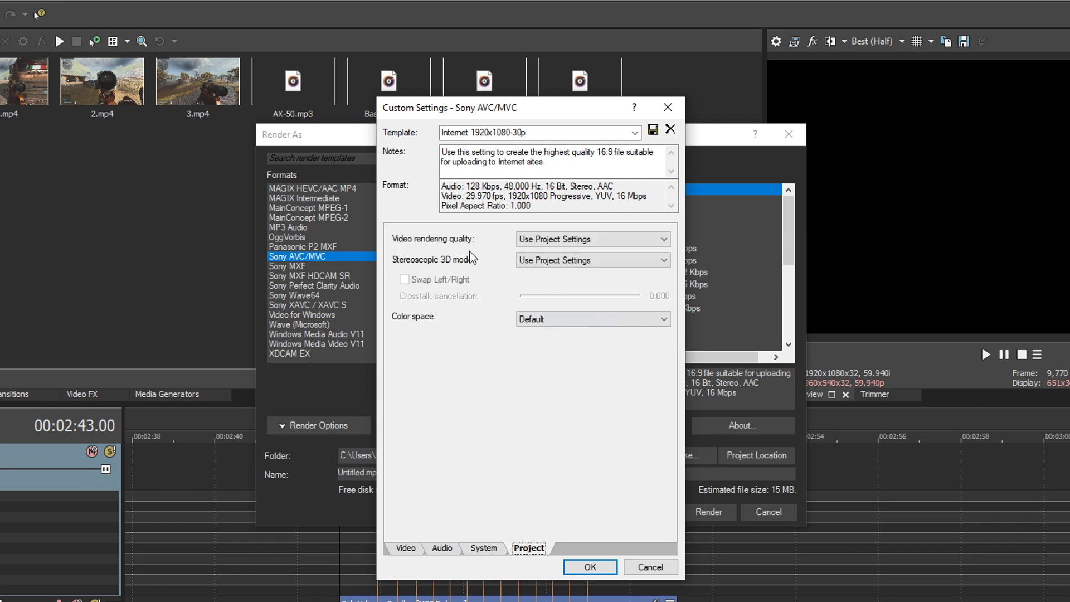
click(592, 239)
click(534, 290)
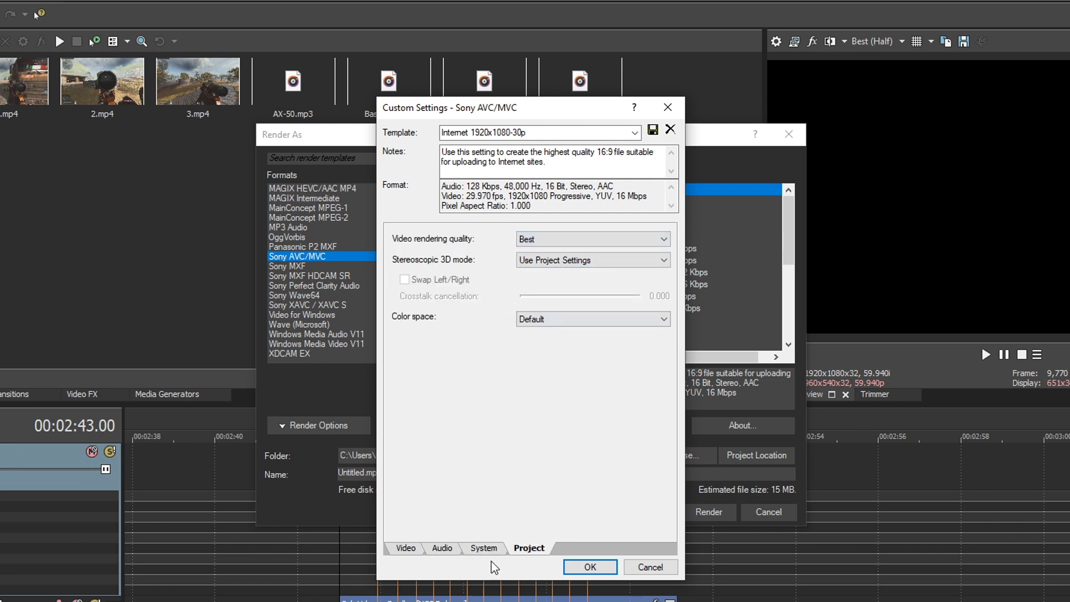
click(535, 132)
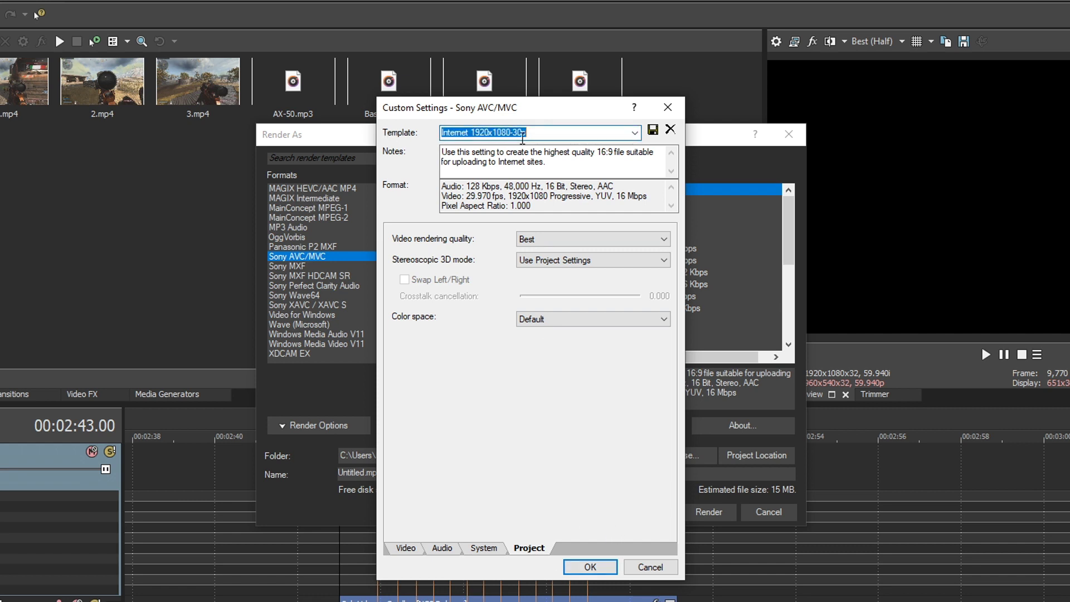
text(YT 1080)
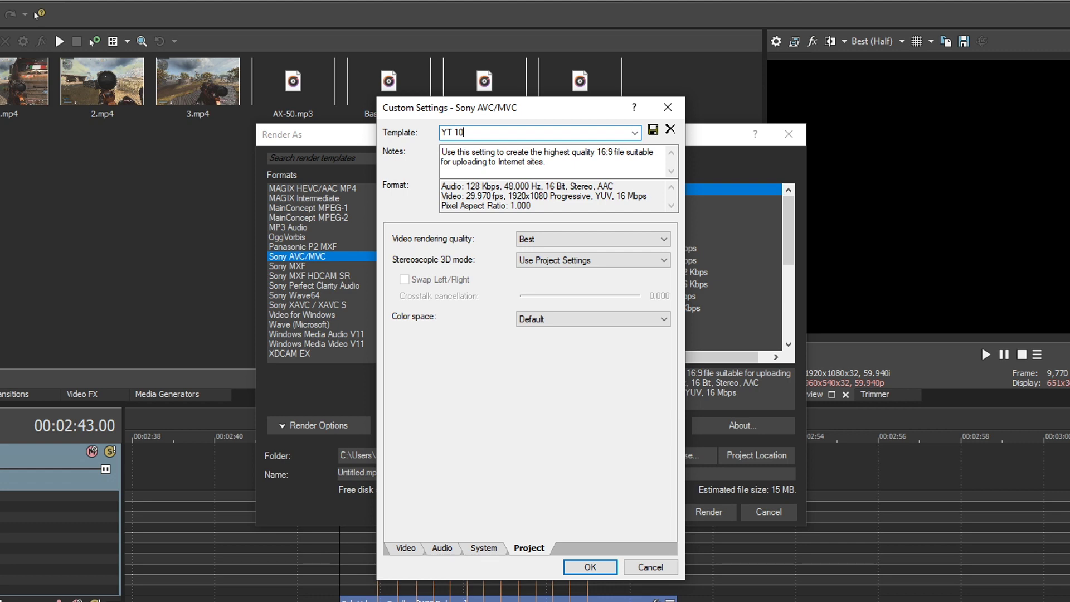
click(653, 129)
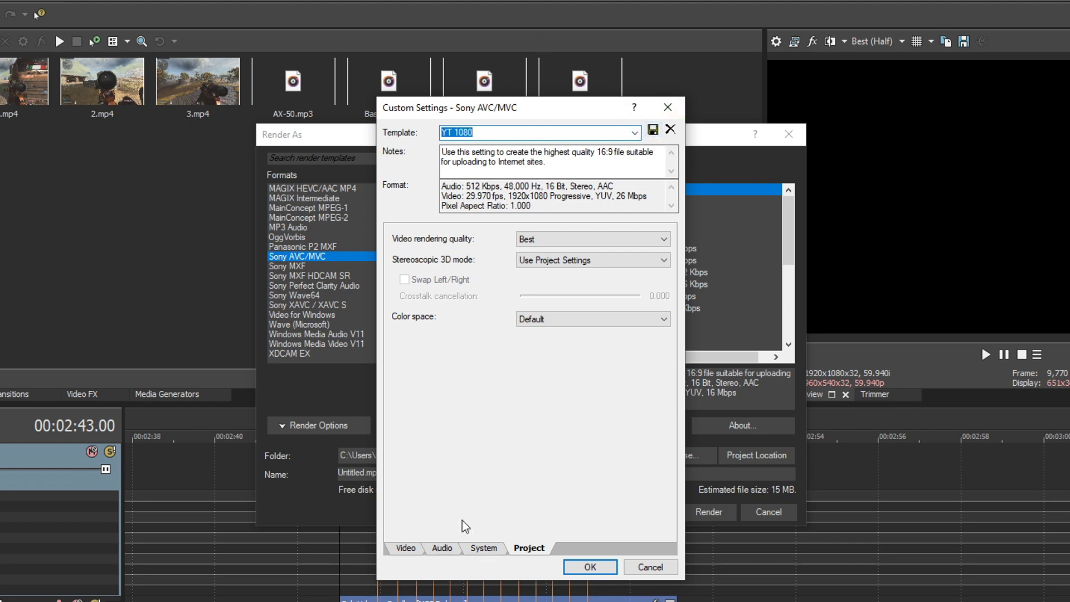
click(590, 567)
scroll(585, 293, down, 1)
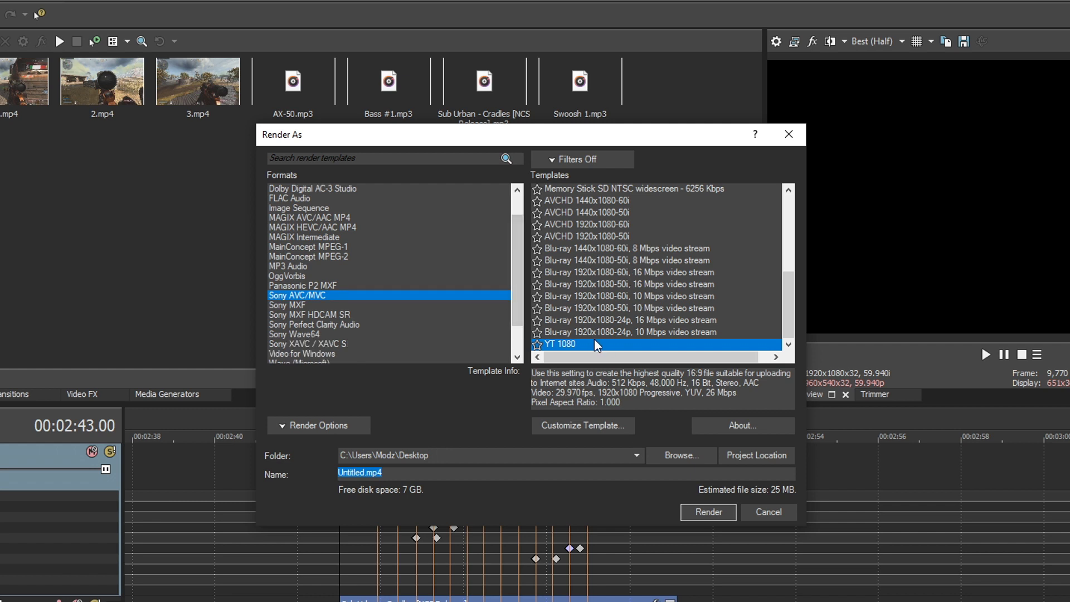
Return to MAGIX AVC/AAC MP4, dismiss the no-template warning, and choose Gpu 1080P30.
click(321, 217)
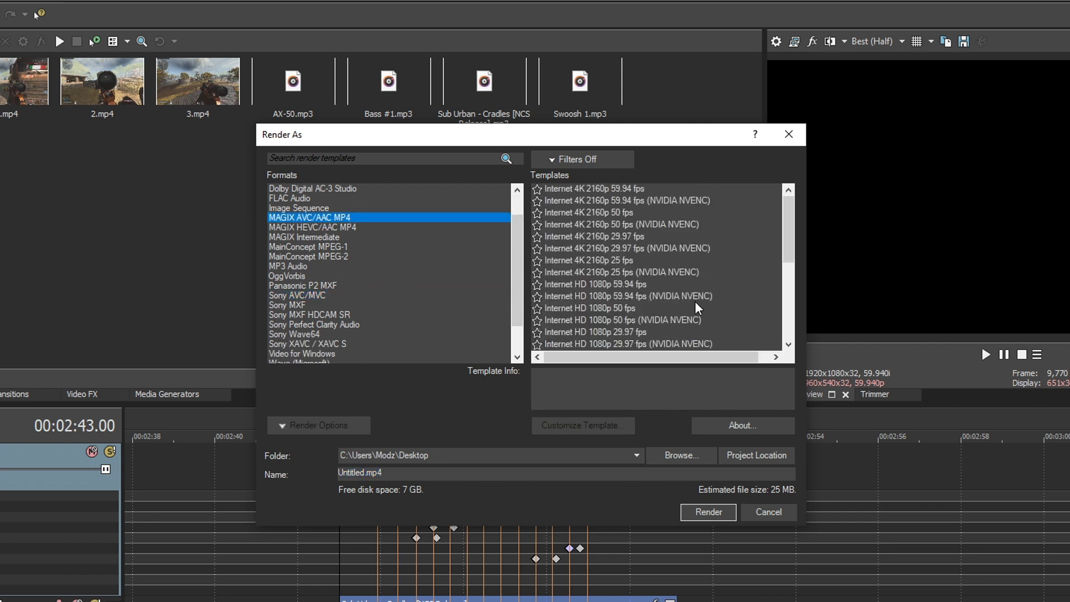
scroll(668, 301, down, 3)
scroll(665, 301, down, 2)
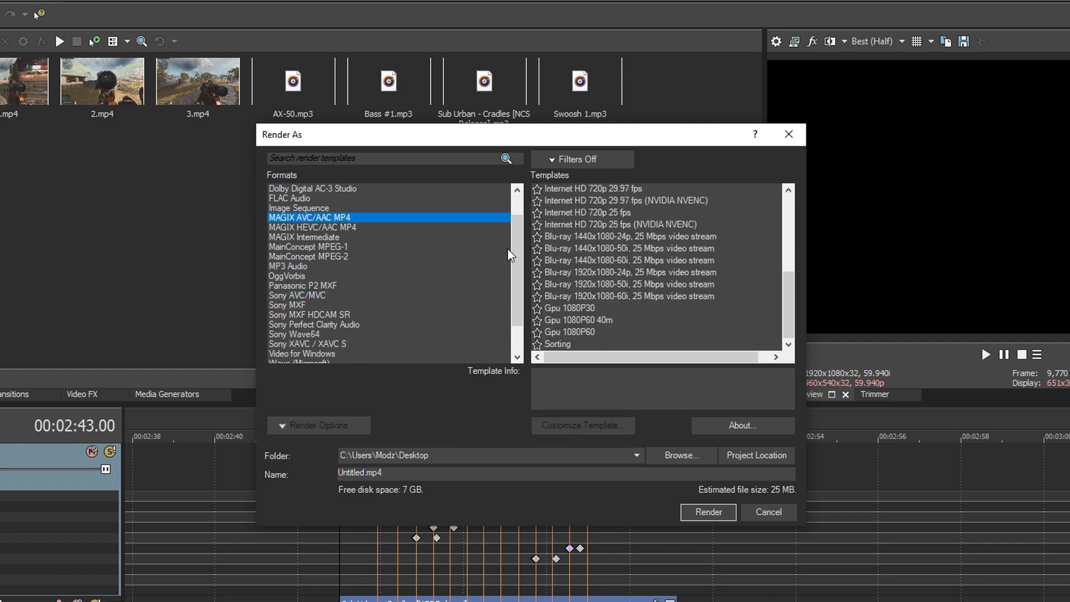
click(707, 511)
click(635, 417)
click(577, 308)
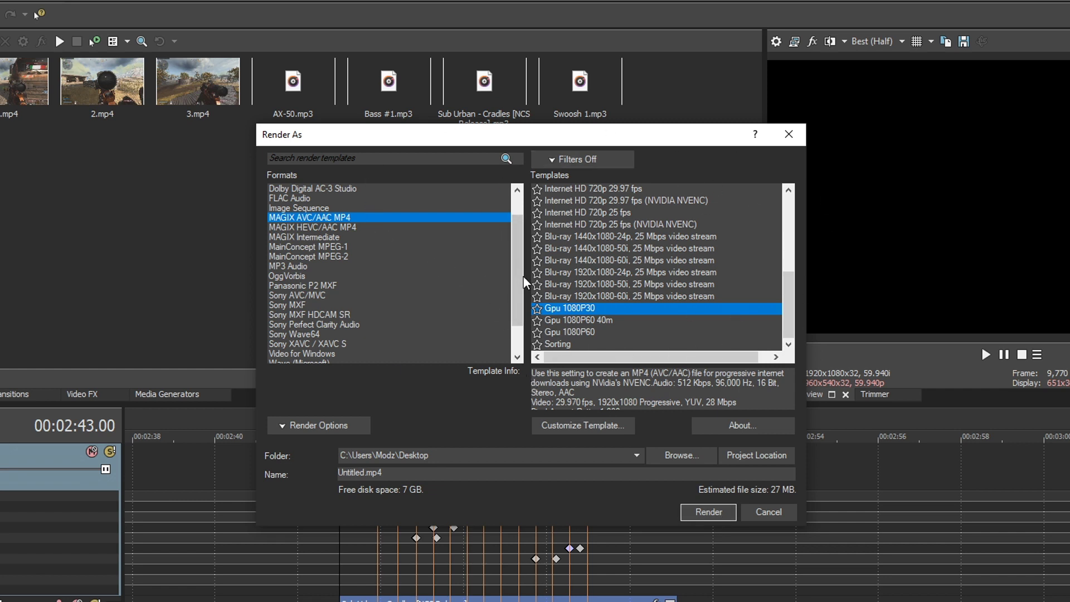
mouse_move(517, 250)
mouse_down()
mouse_move(523, 323)
mouse_move(520, 241)
mouse_up()
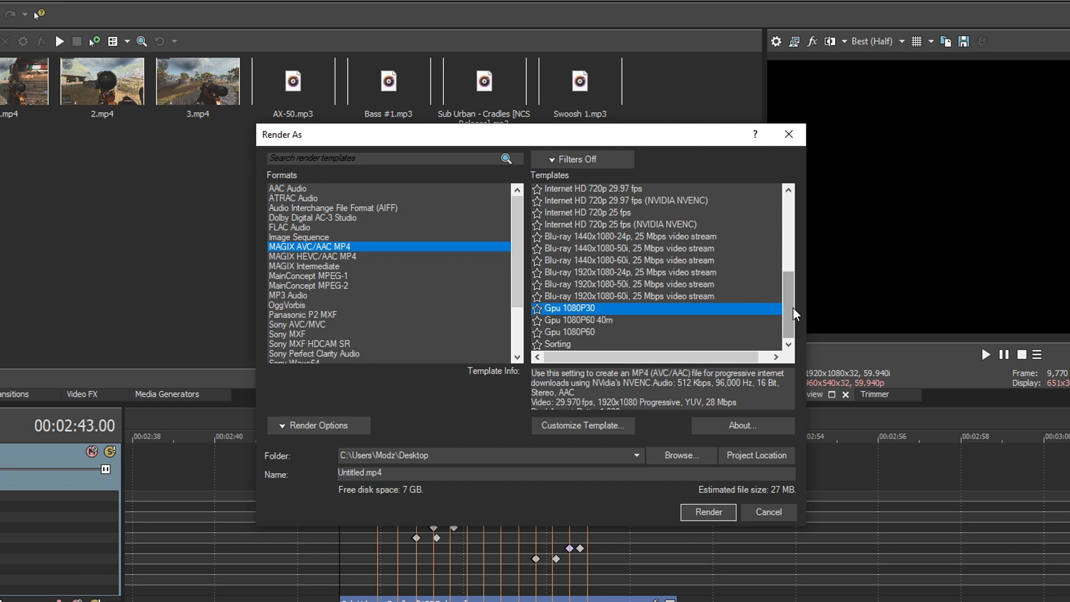
mouse_move(792, 306)
mouse_down()
mouse_move(792, 200)
mouse_move(789, 325)
mouse_move(792, 198)
mouse_up()
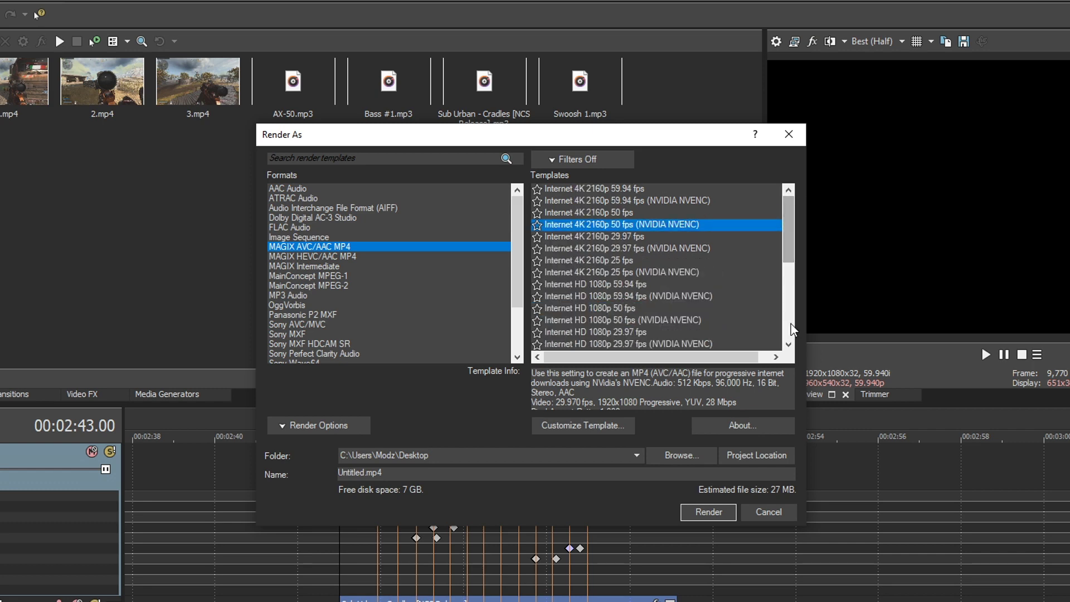